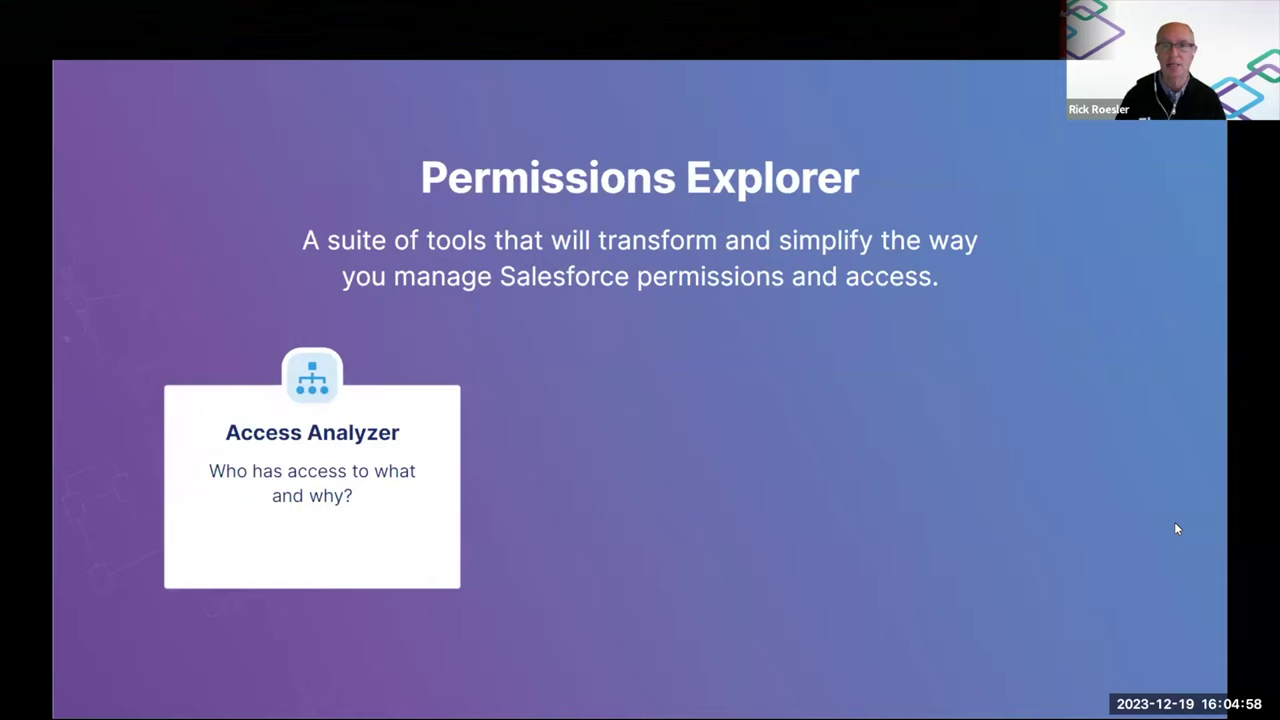
pyautogui.press('Right')
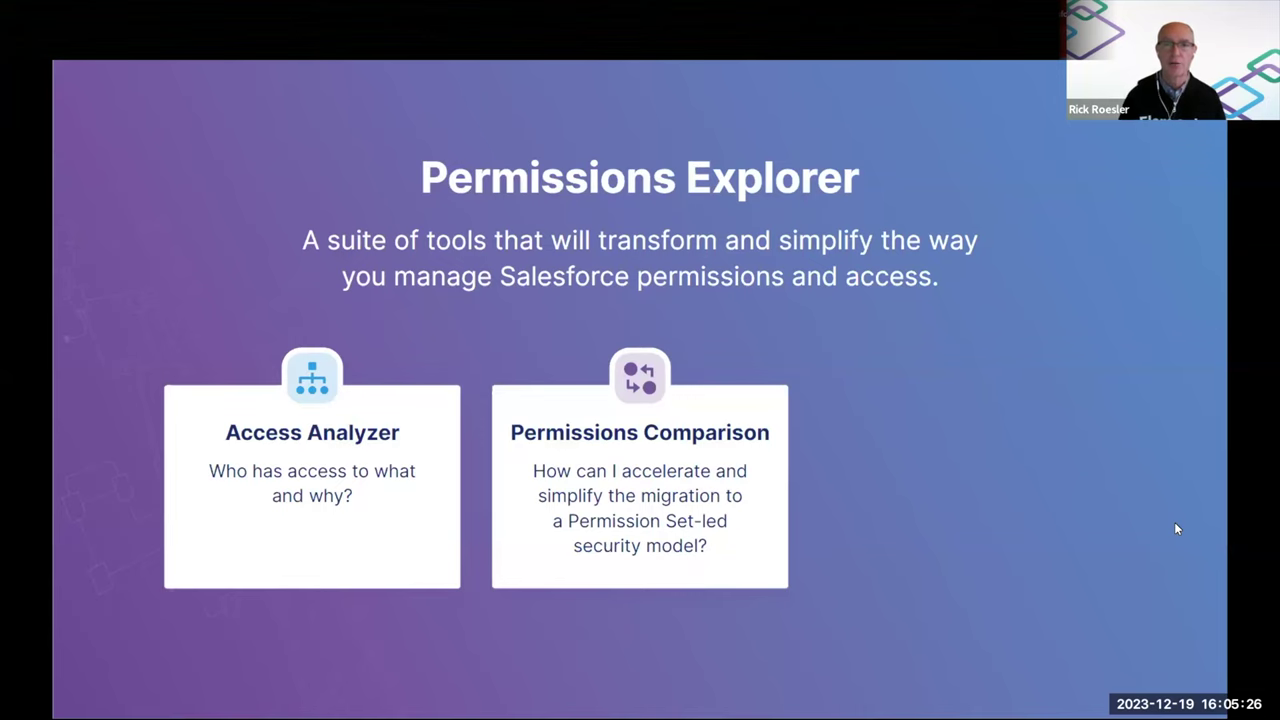
pyautogui.press('Right')
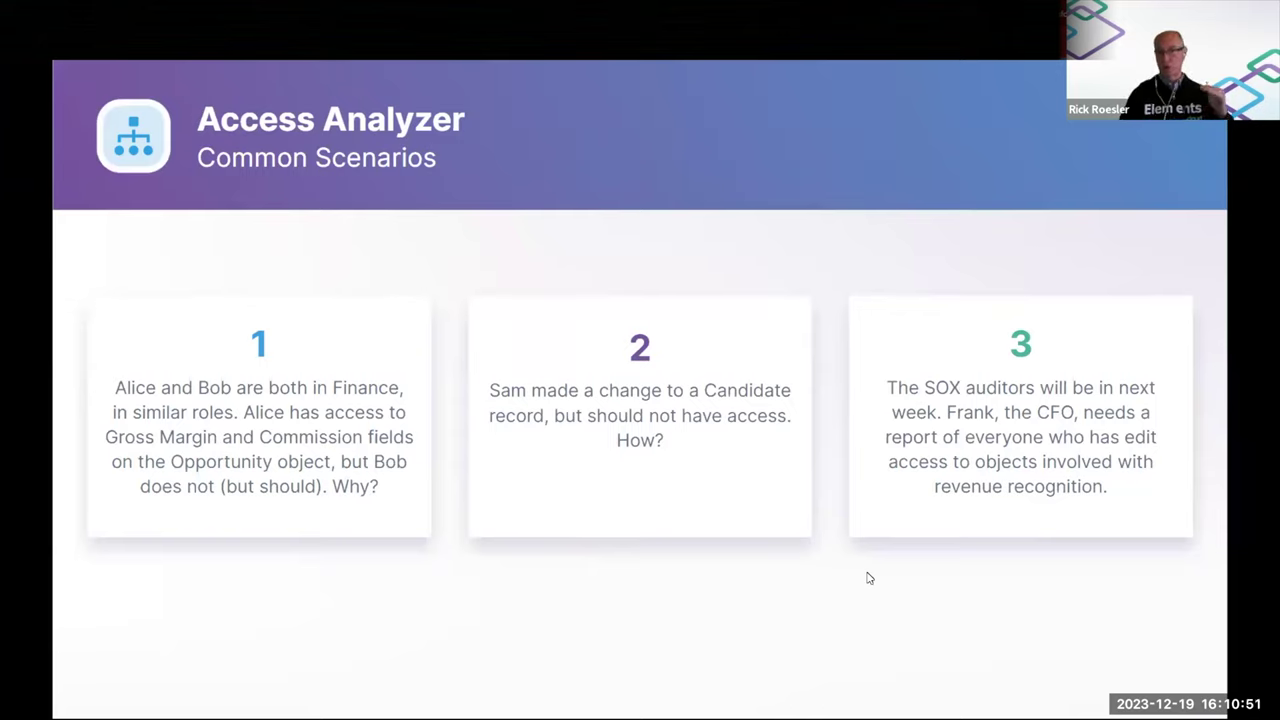
pyautogui.press('Right')
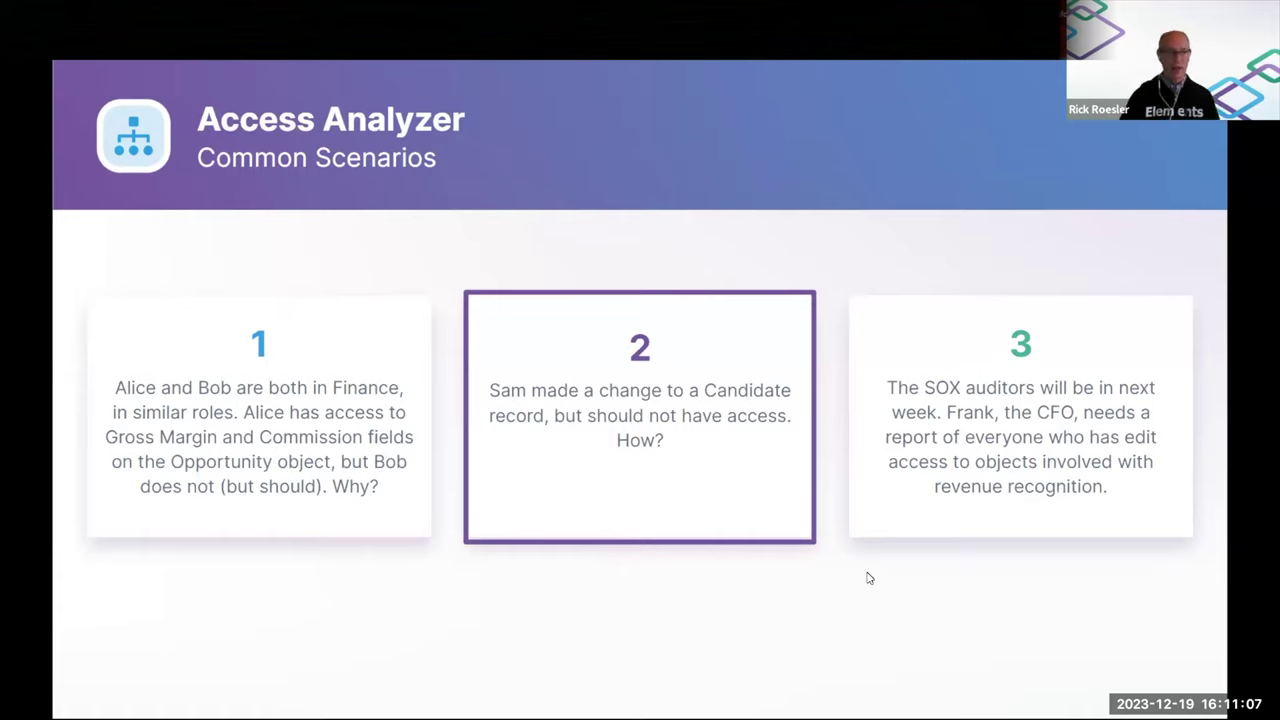
pyautogui.click(862, 583)
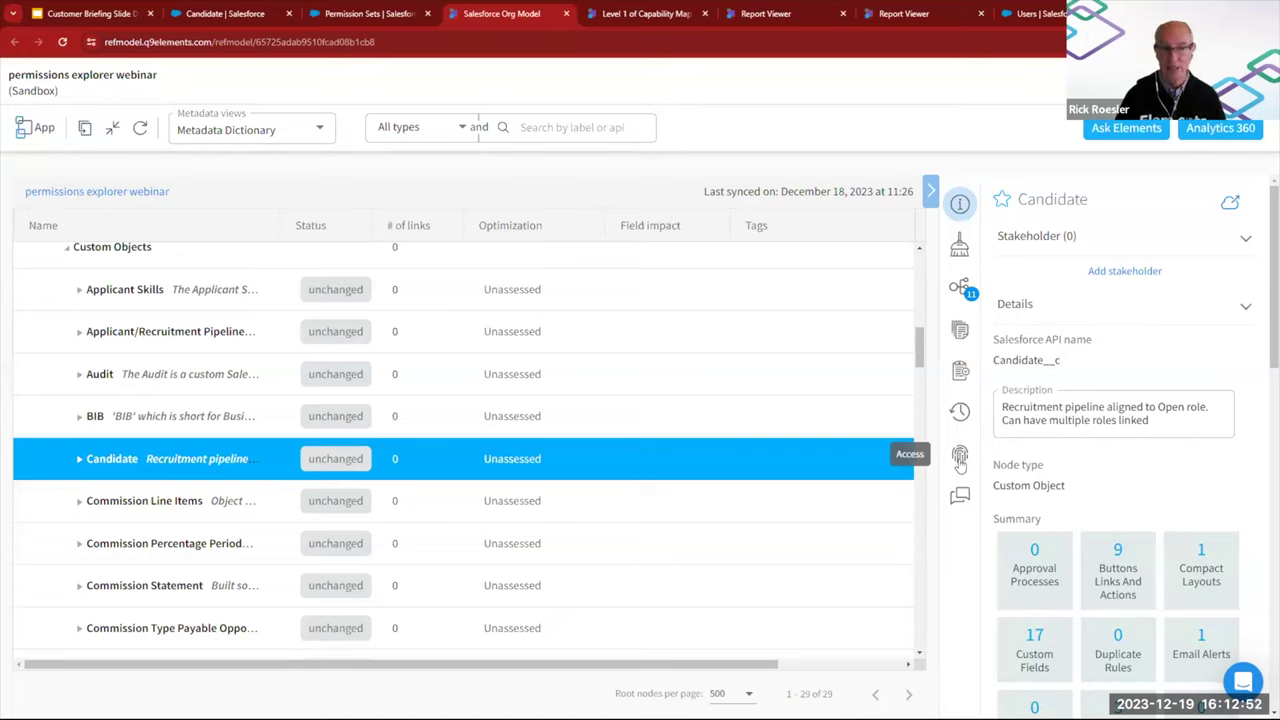
# Step: Analyze user access for the Candidate custom object and filter the users list by the investigated user's first name
pyautogui.click(960, 458)
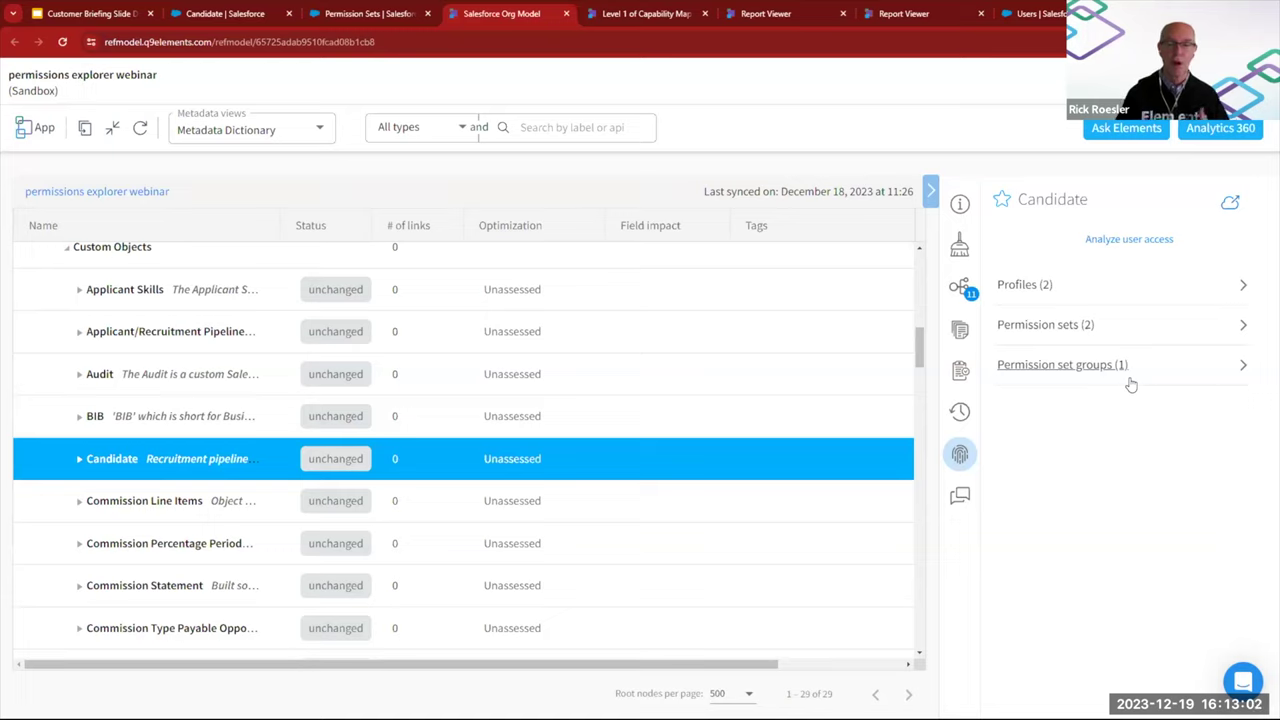
pyautogui.click(1128, 245)
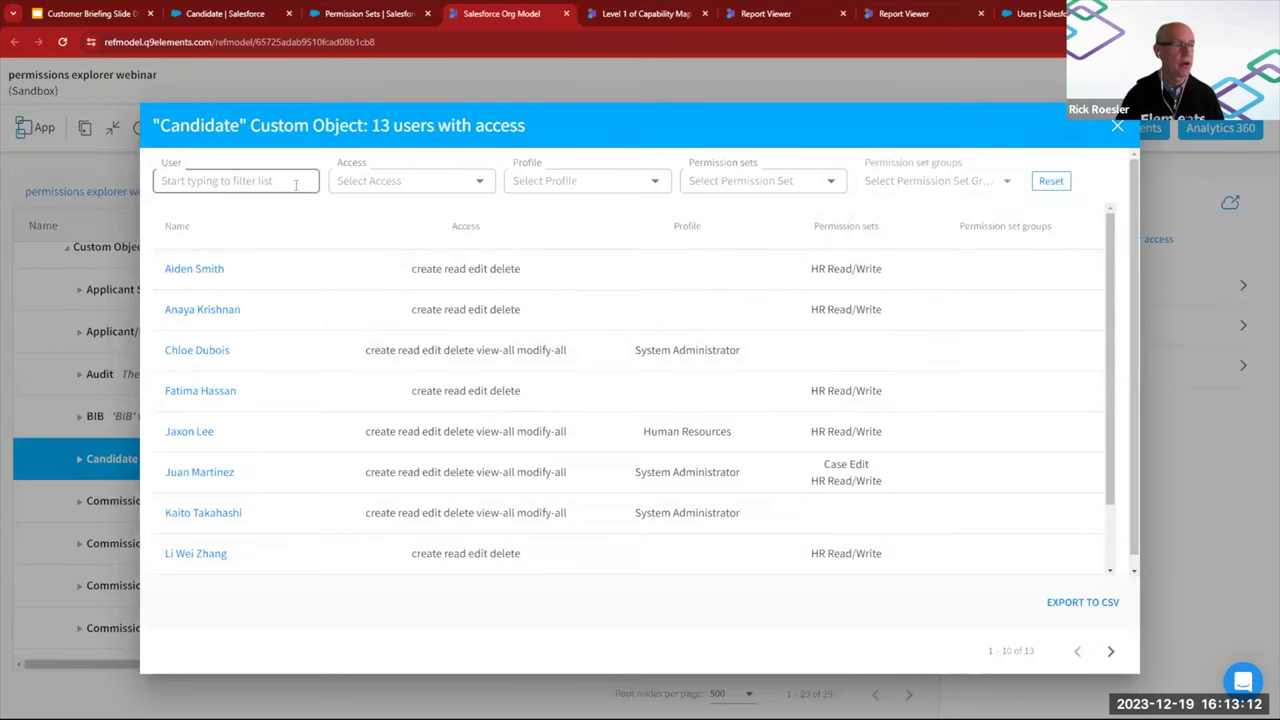
pyautogui.click(295, 184)
pyautogui.write('sam')
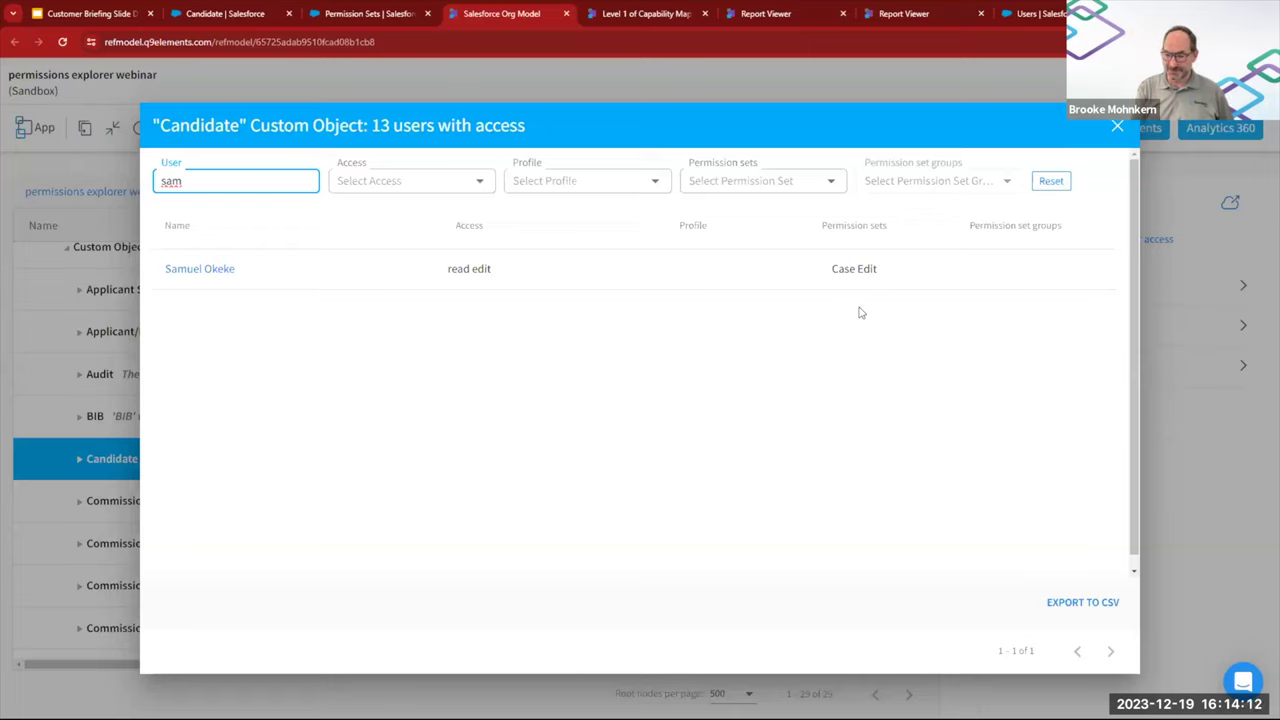
# Step: Check the user's permission set assignments in Salesforce Setup and return to the Candidate access list in the org model
pyautogui.click(1040, 15)
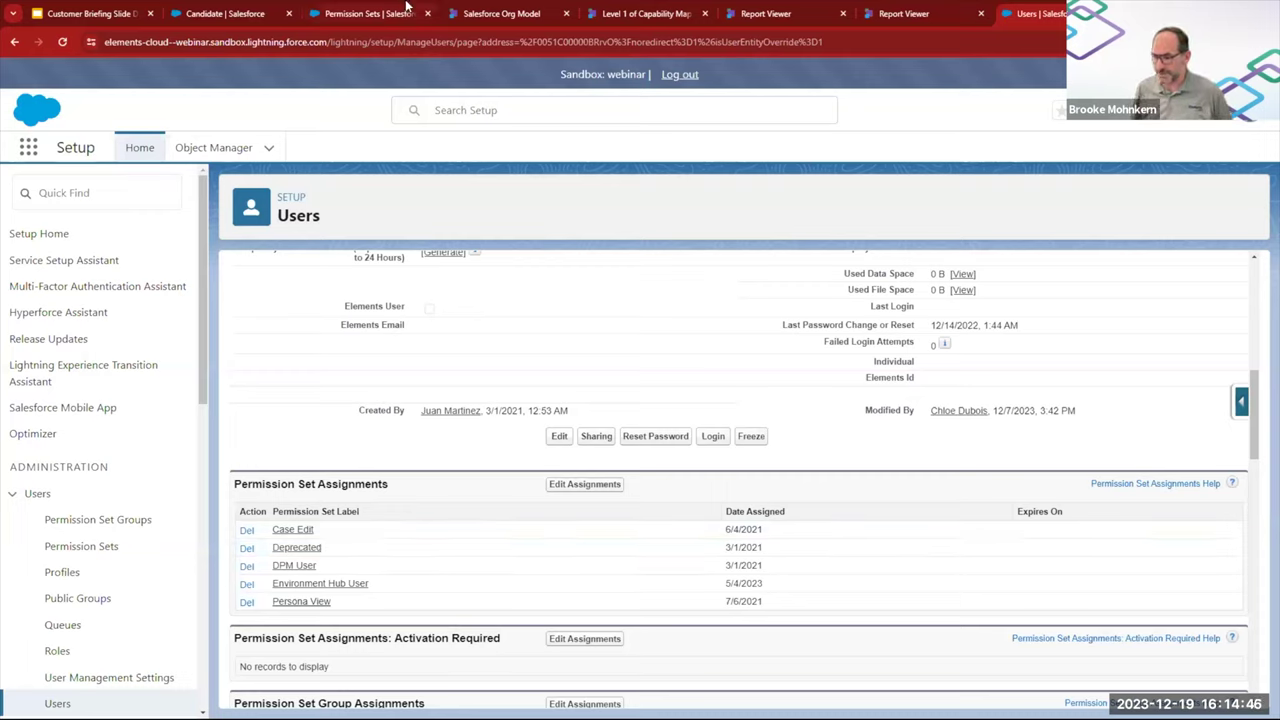
pyautogui.click(484, 15)
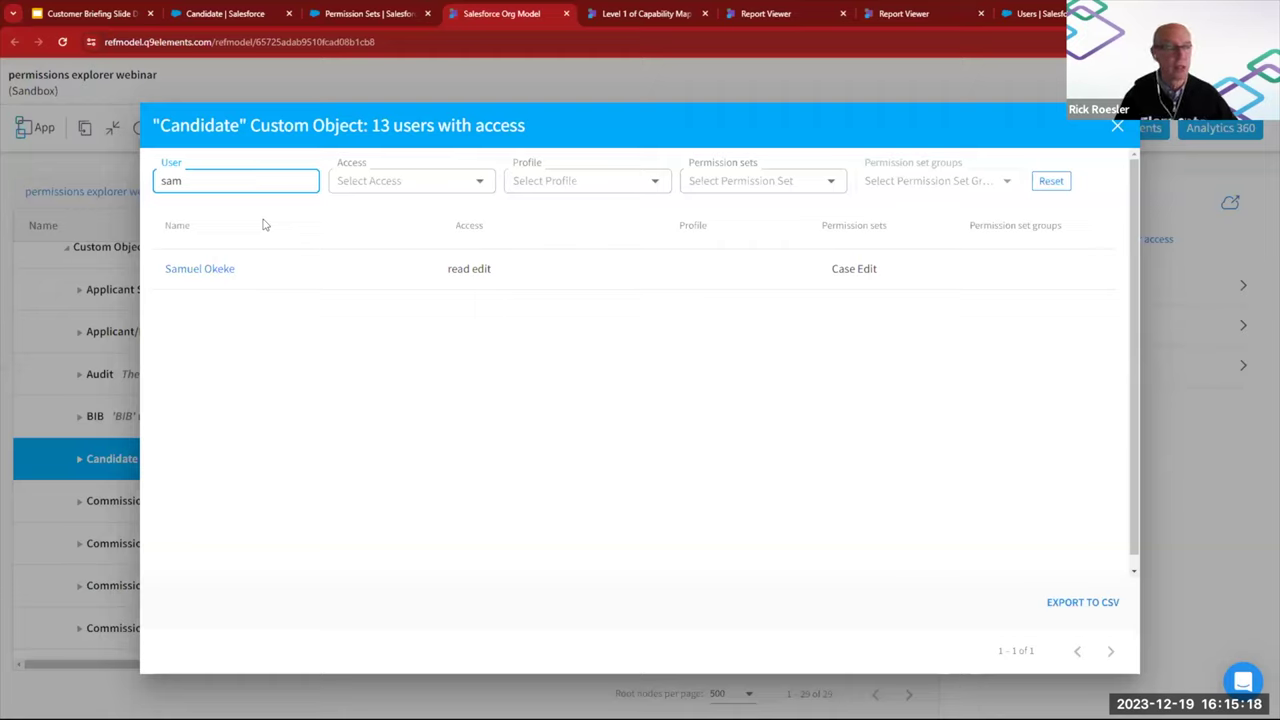
# Step: Replace the user filter with the Case Edit permission set to review who gets Candidate access through it, and close the list
pyautogui.doubleClick(223, 177)
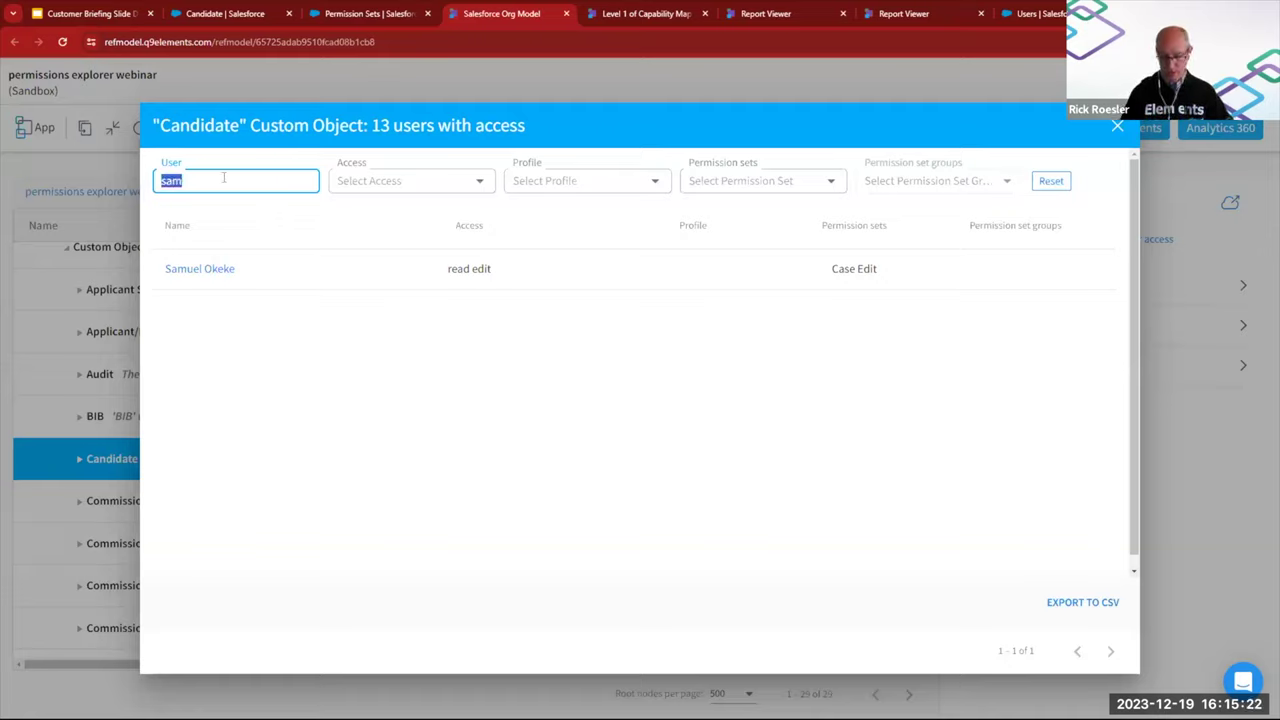
pyautogui.press('BackSpace')
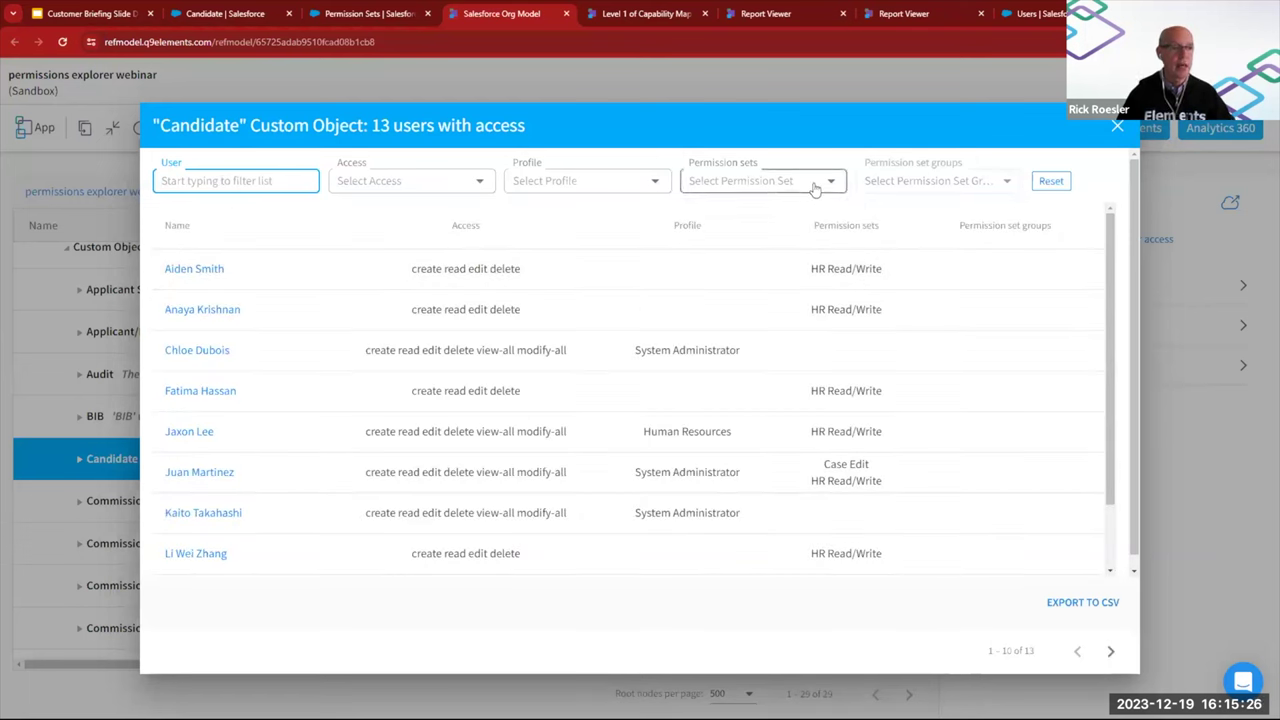
pyautogui.click(734, 180)
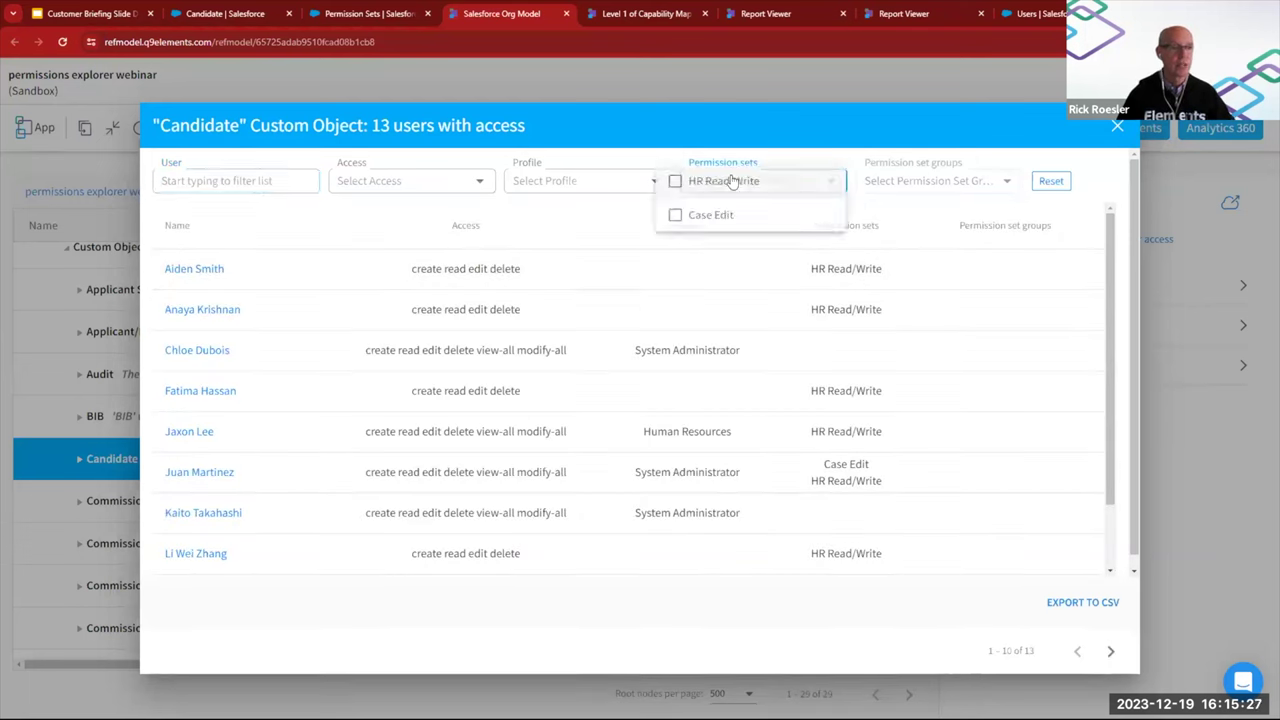
pyautogui.click(679, 218)
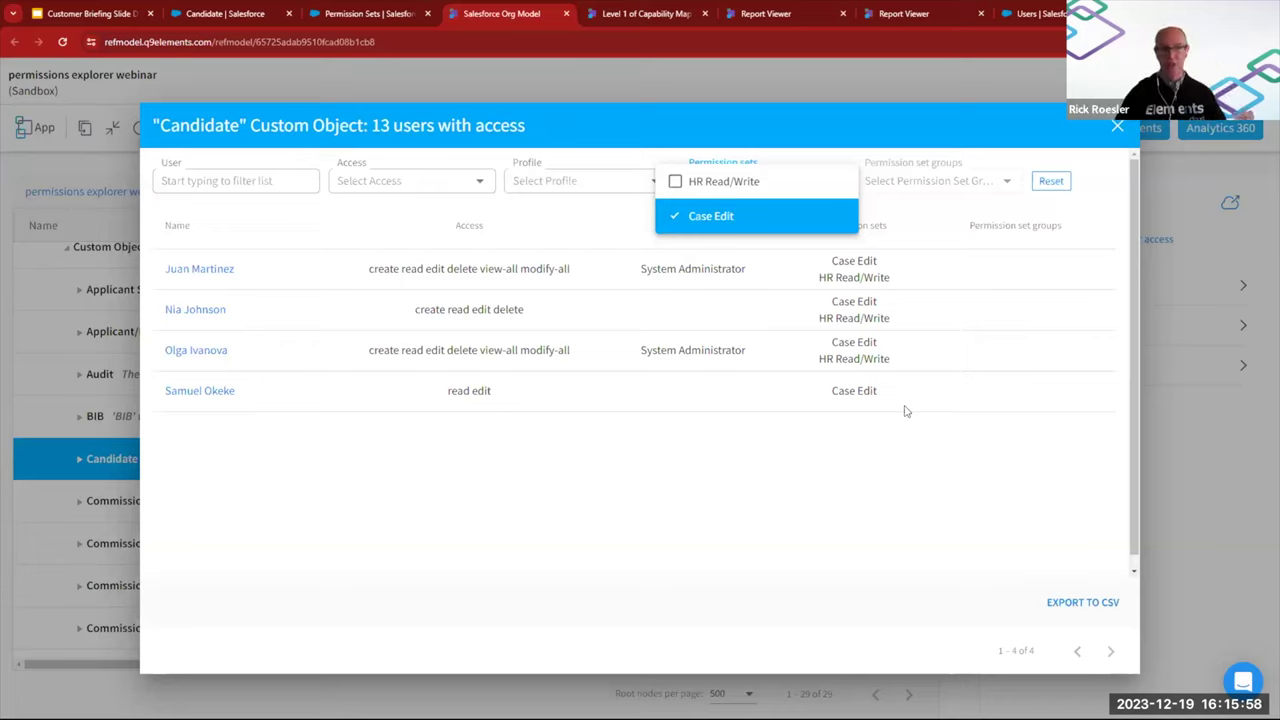
pyautogui.click(955, 485)
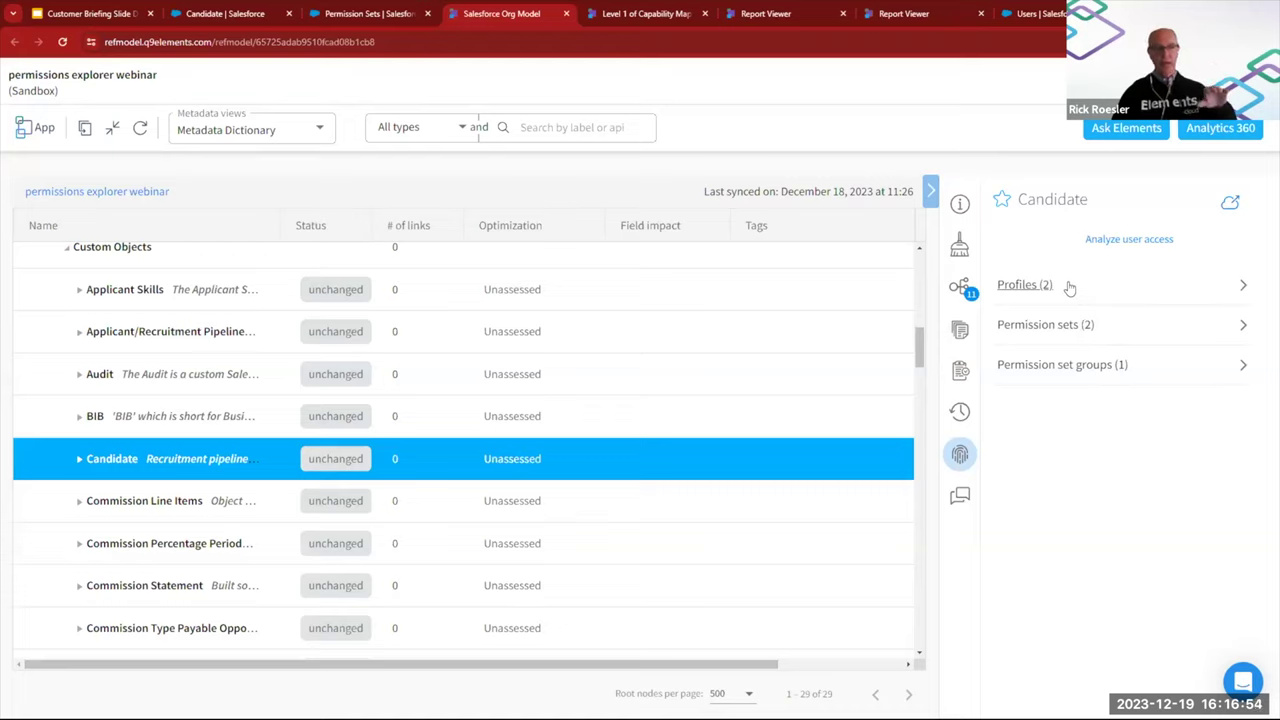
# Step: Expand the profiles, permission sets and permission set groups that grant access to the Candidate object
pyautogui.click(1241, 289)
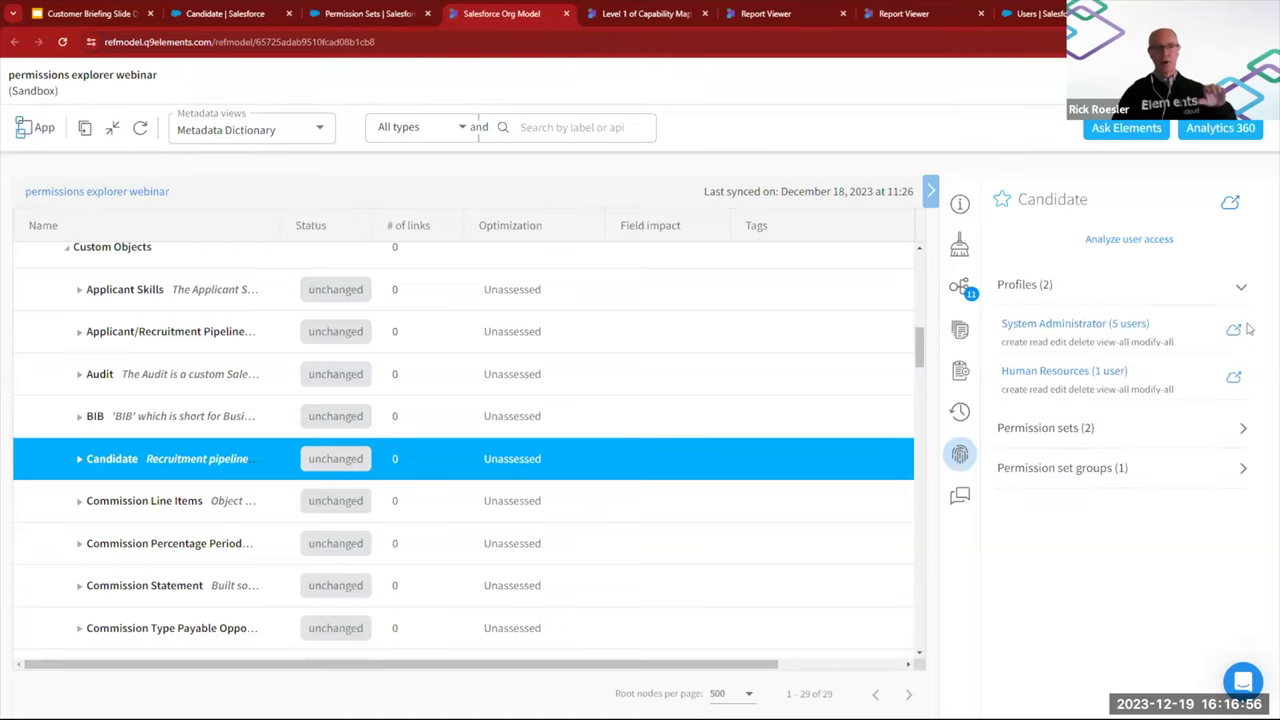
pyautogui.click(1243, 430)
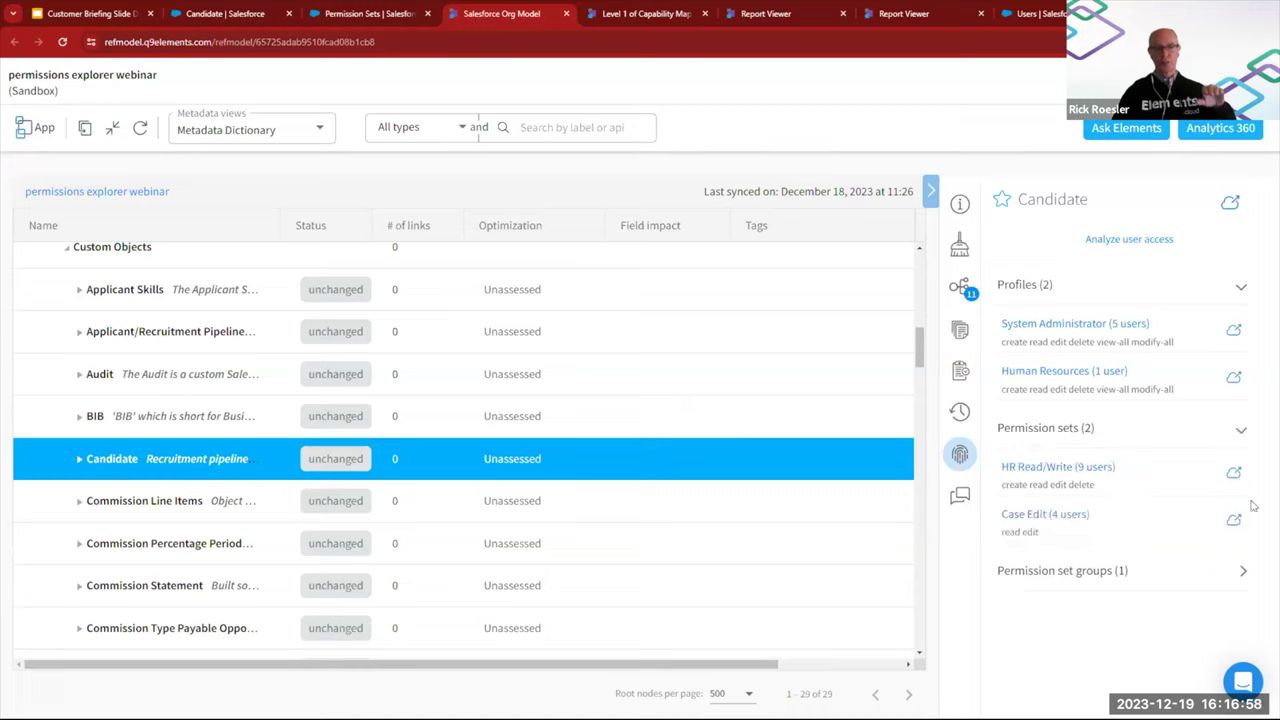
pyautogui.click(1242, 572)
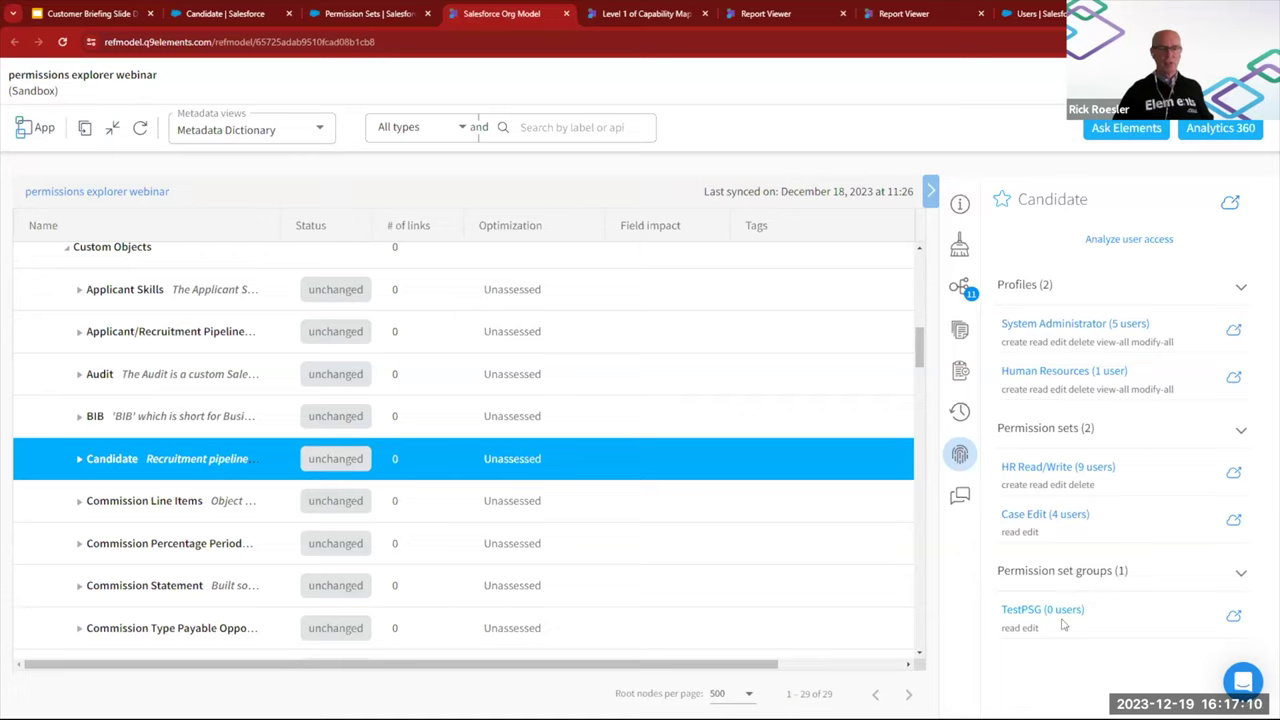
# Step: Open the Case Edit permission set in Salesforce and analyze its total permission access
pyautogui.click(1037, 518)
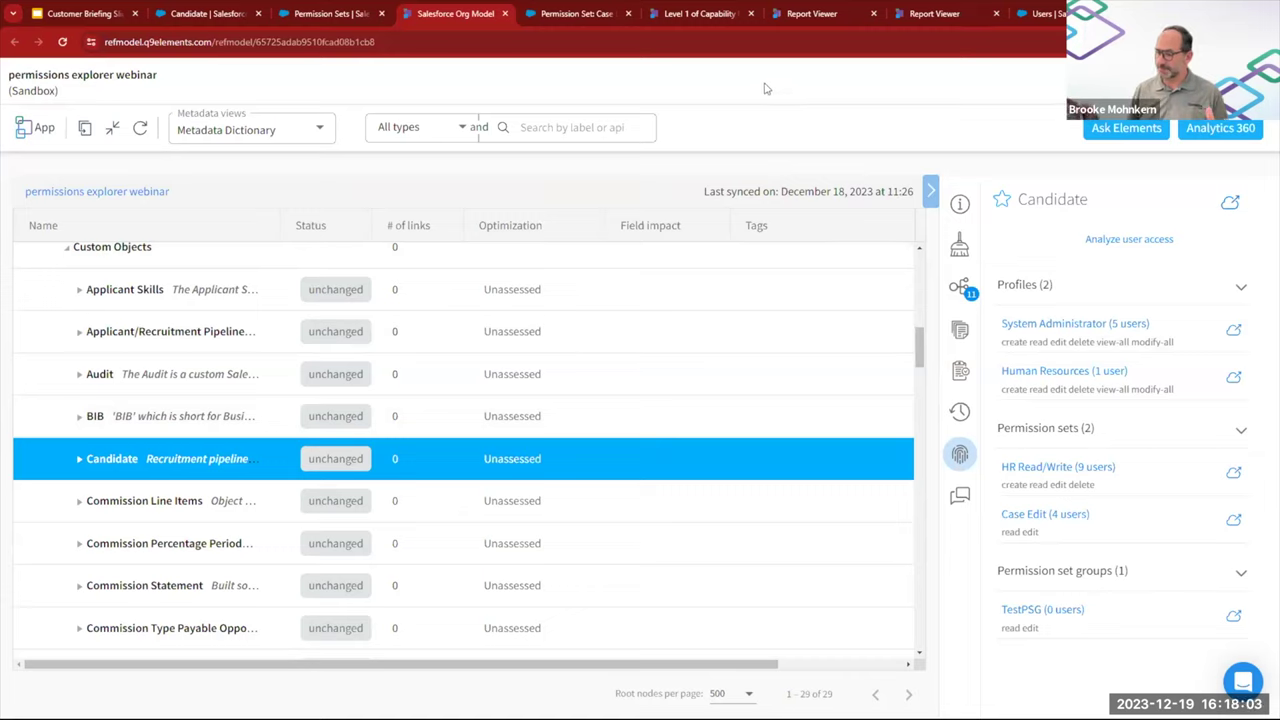
pyautogui.click(571, 14)
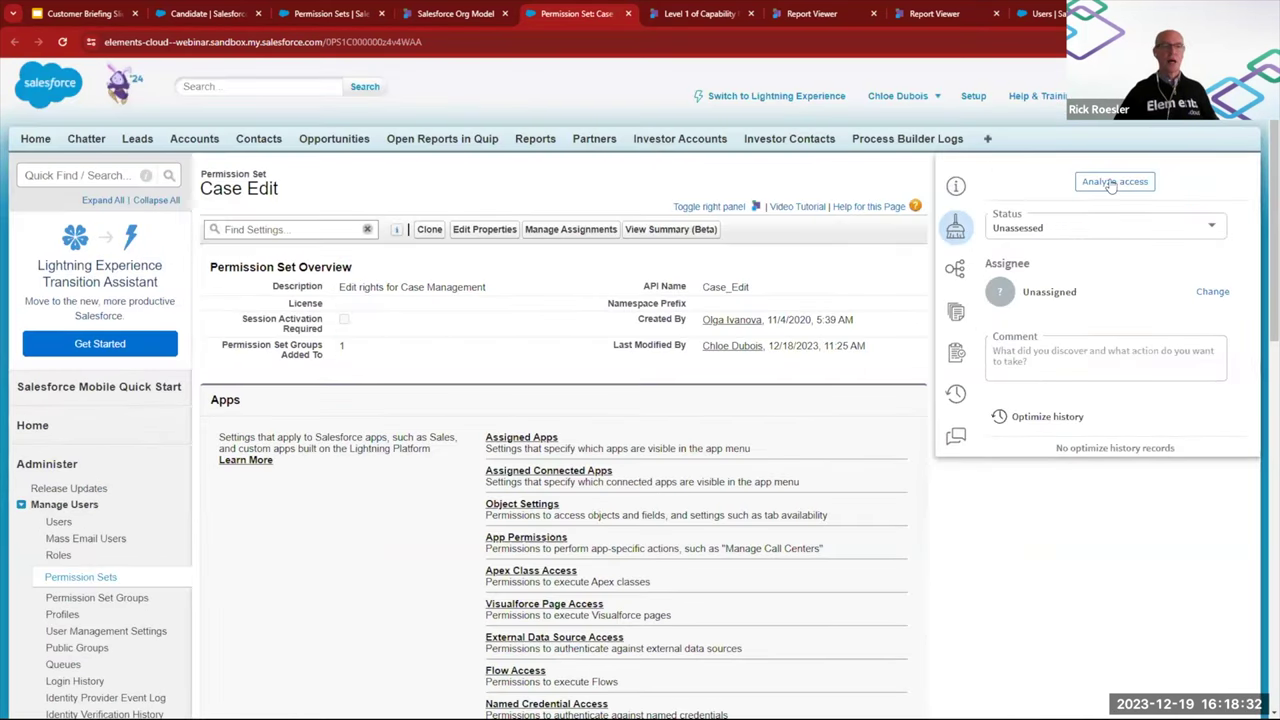
pyautogui.click(1112, 183)
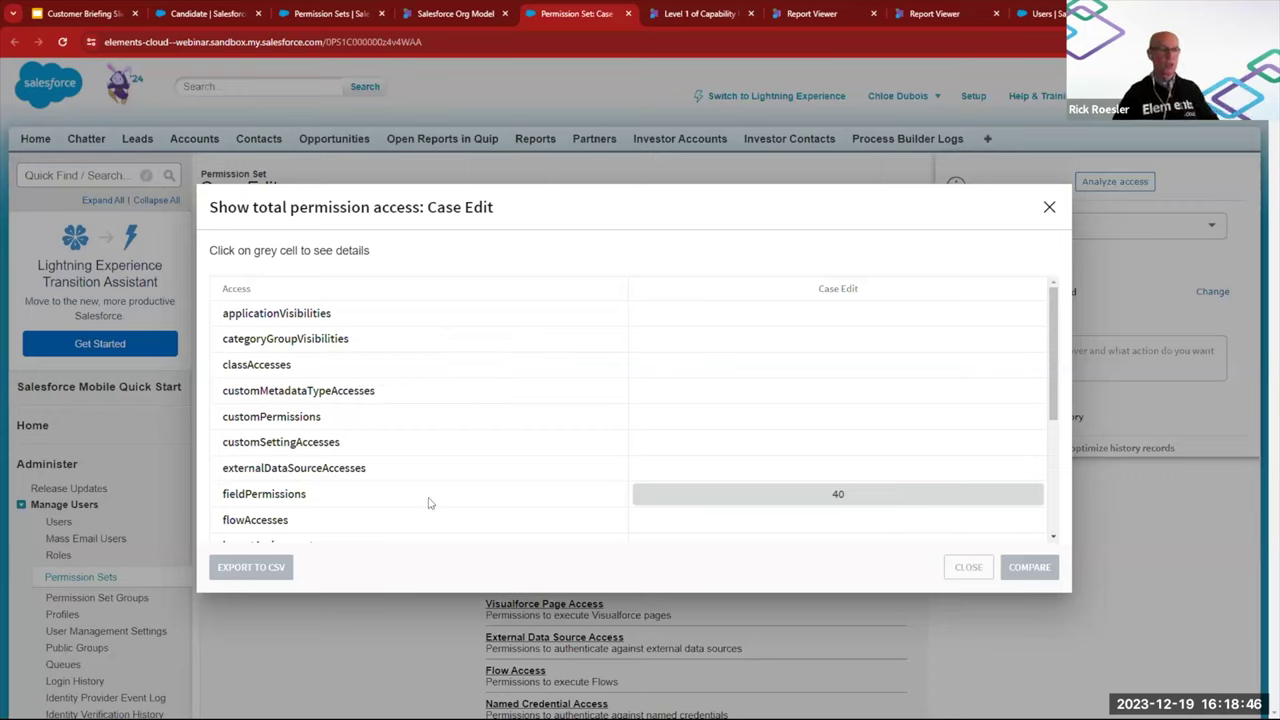
# Step: Review the Case Edit access categories, inspect the objectPermissions details, and close the analysis
pyautogui.scroll(-3, 430, 500)
pyautogui.scroll(2, 450, 420)
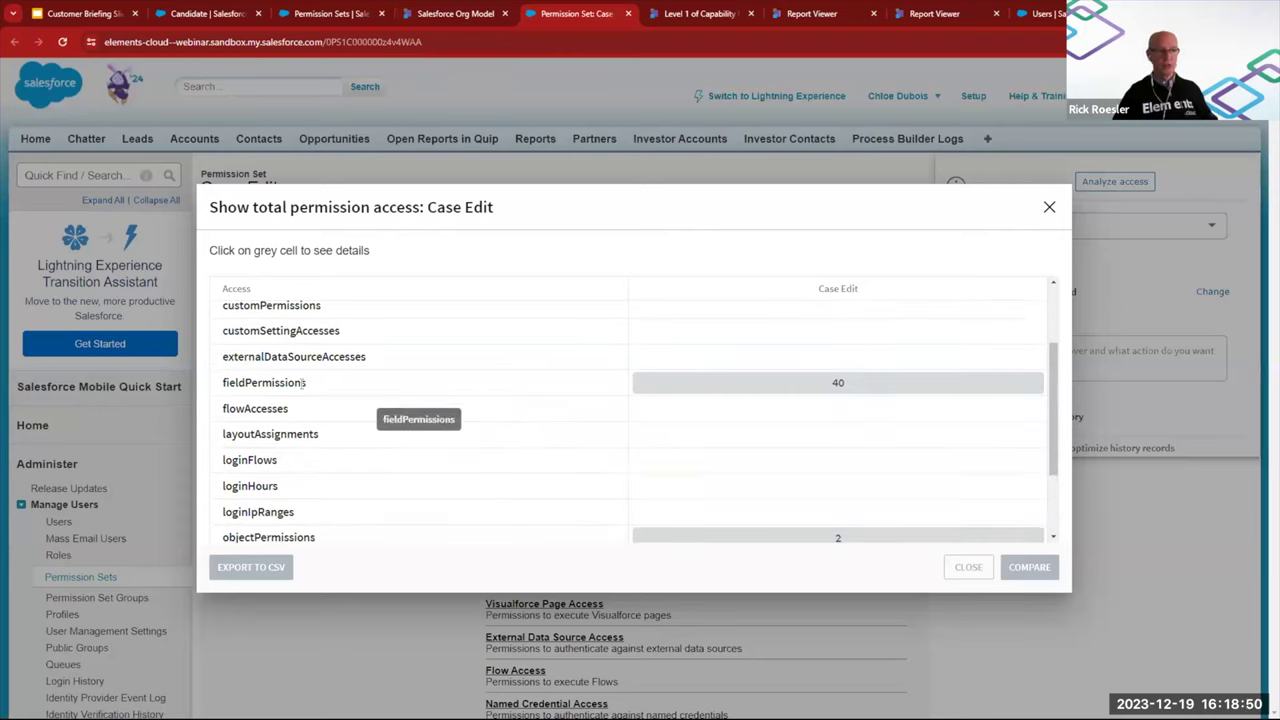
pyautogui.scroll(-3, 596, 447)
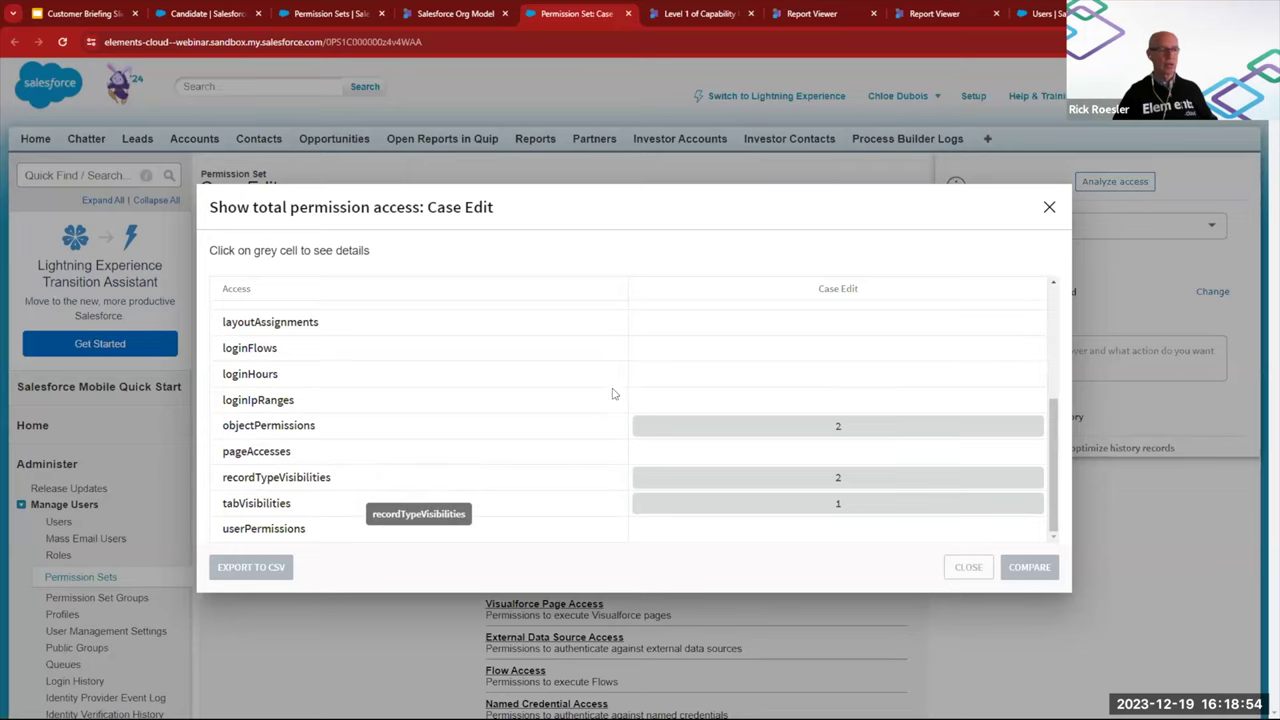
pyautogui.click(782, 435)
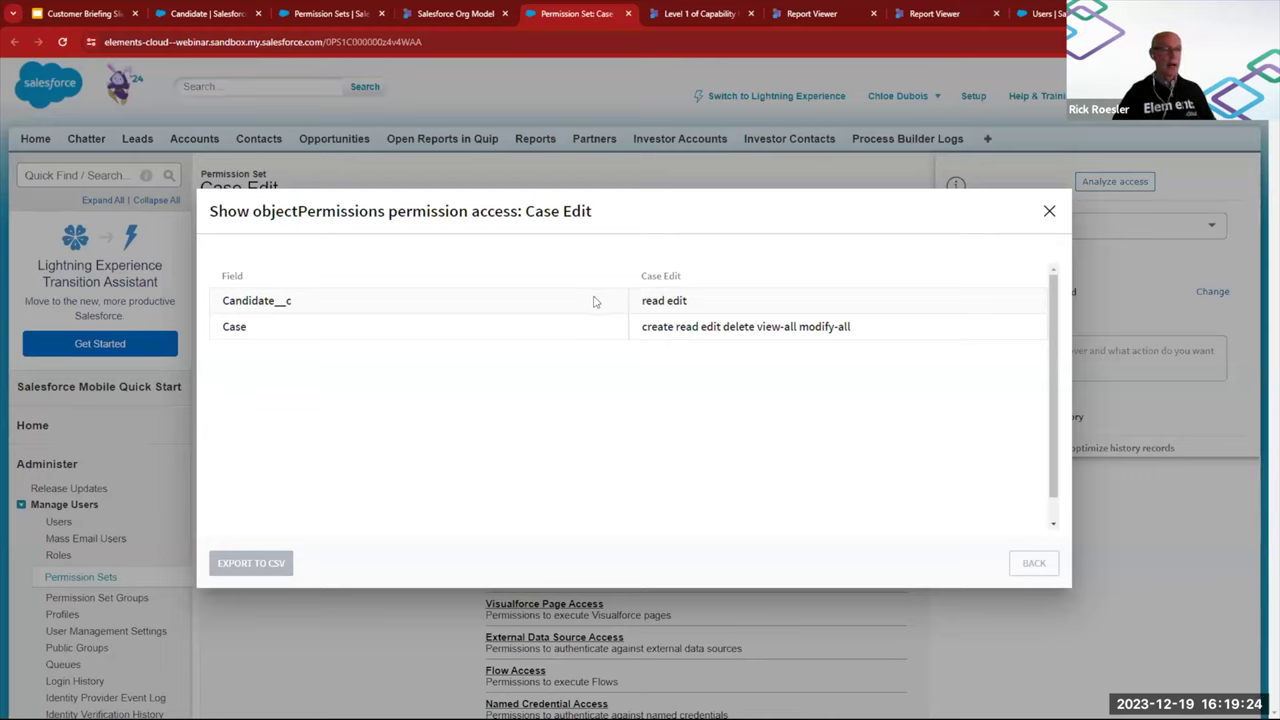
pyautogui.click(1048, 213)
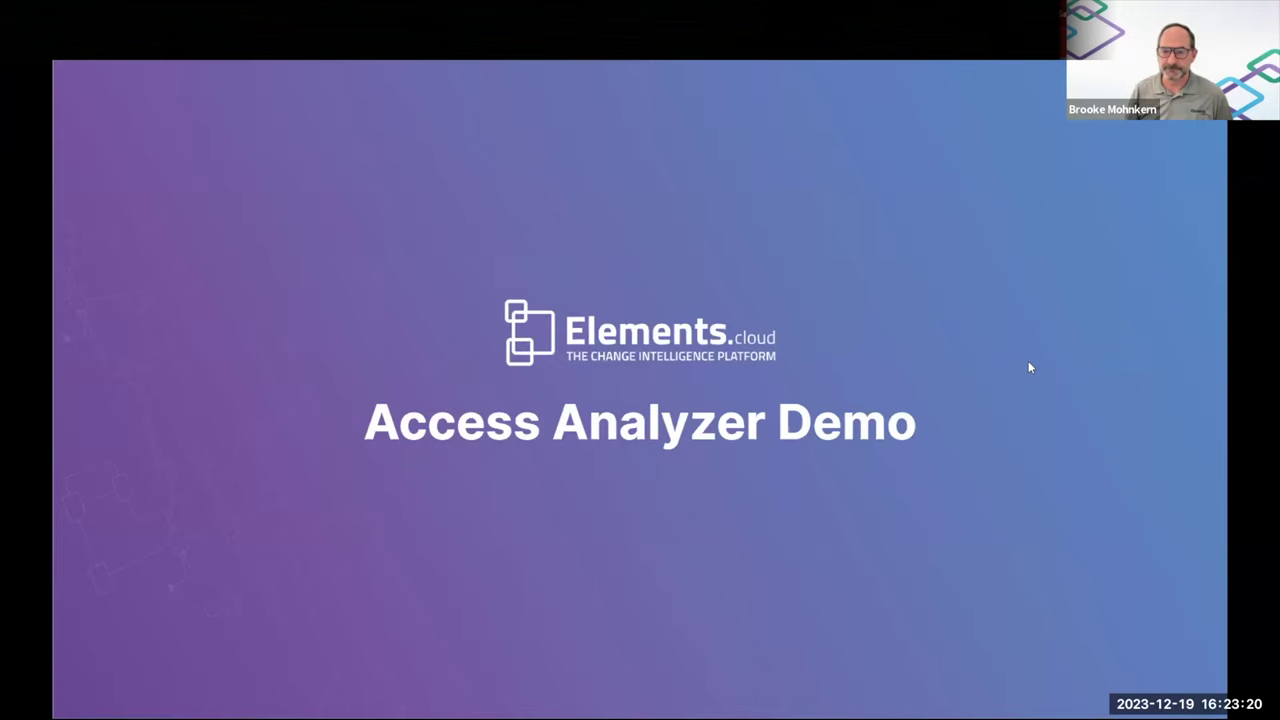
pyautogui.press('Right')
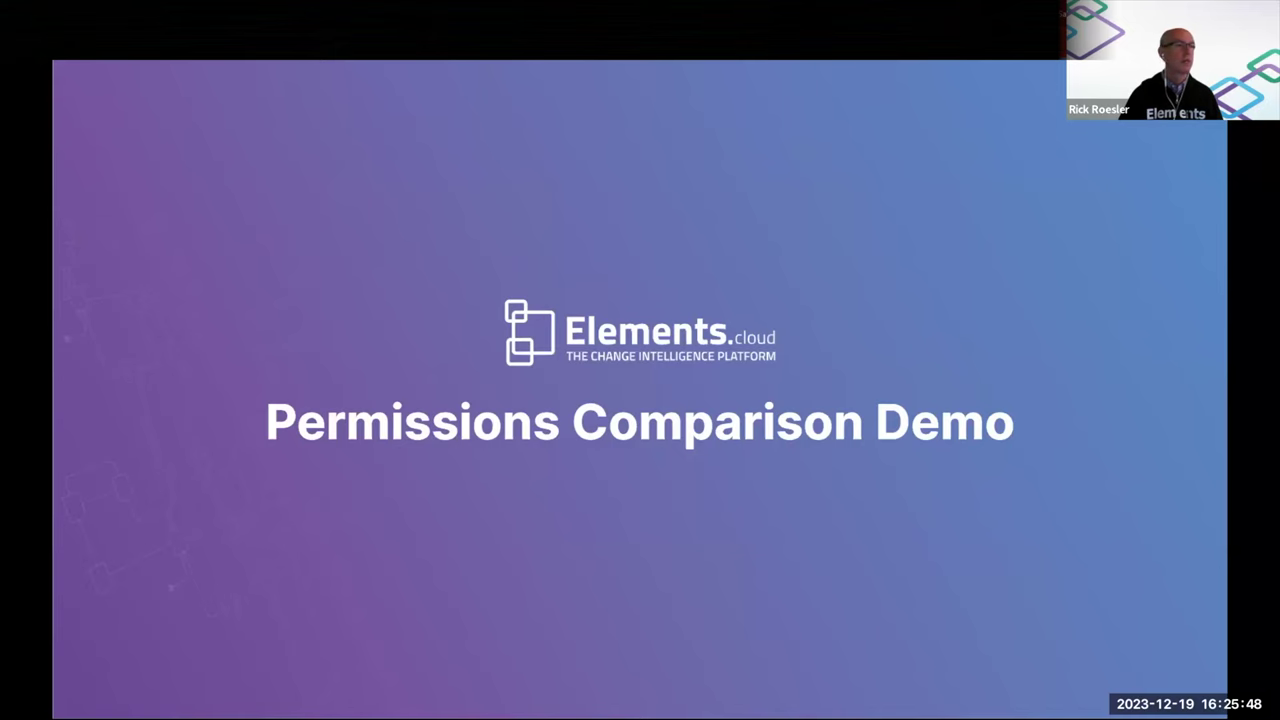
# Step: Switch to the Salesforce org model and examine the Analytics 360 options, including Profile/PermissionSet similarity score and the Used fields types
pyautogui.hotkey('alt', 'Tab')
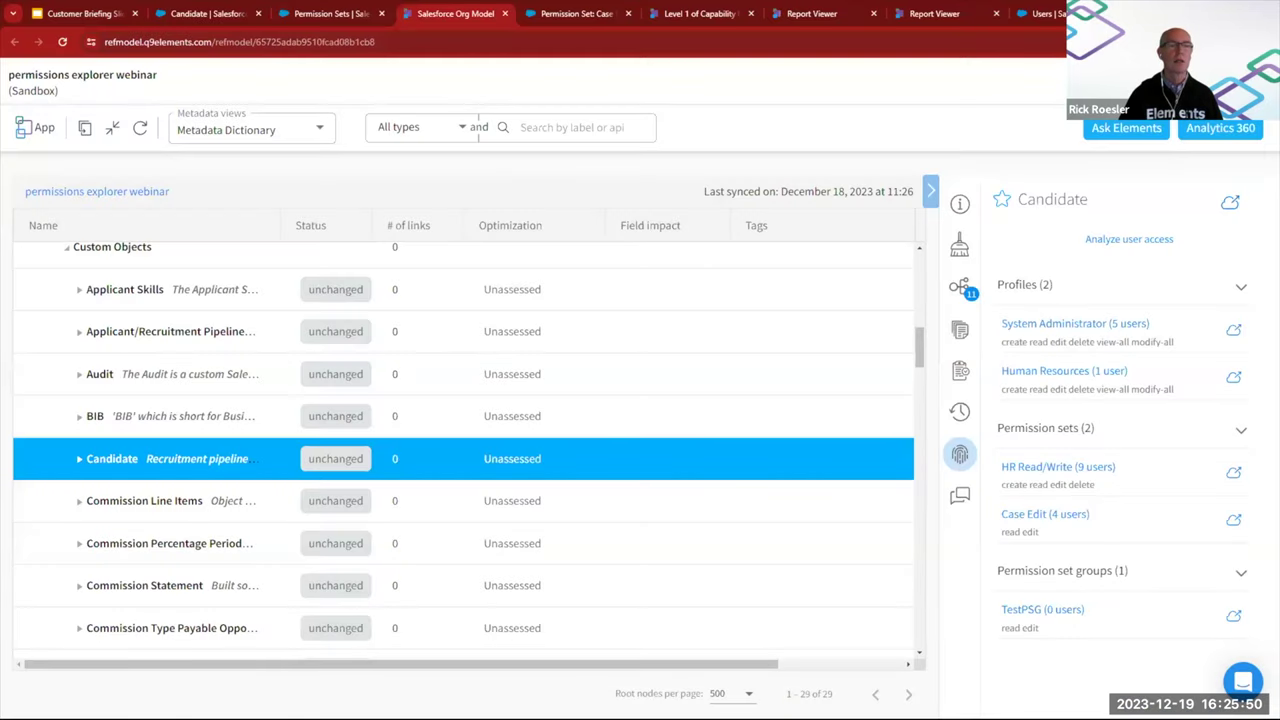
pyautogui.click(1220, 128)
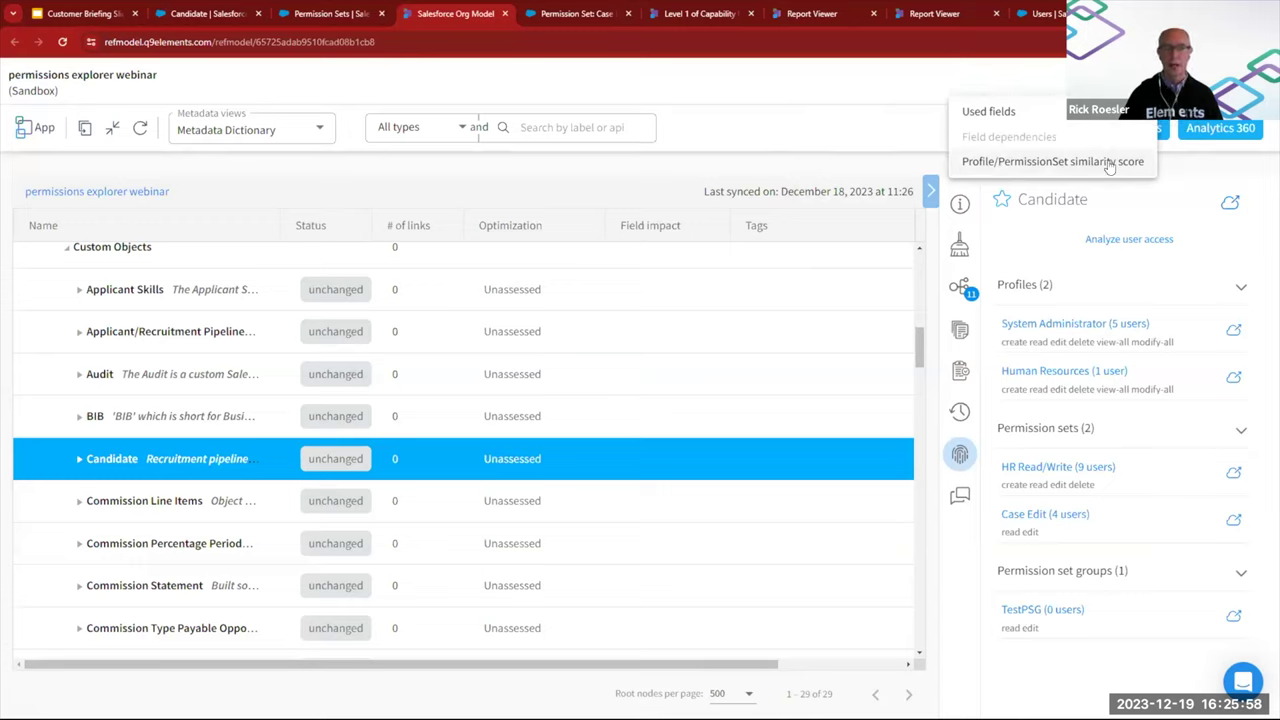
pyautogui.moveTo(1110, 112)
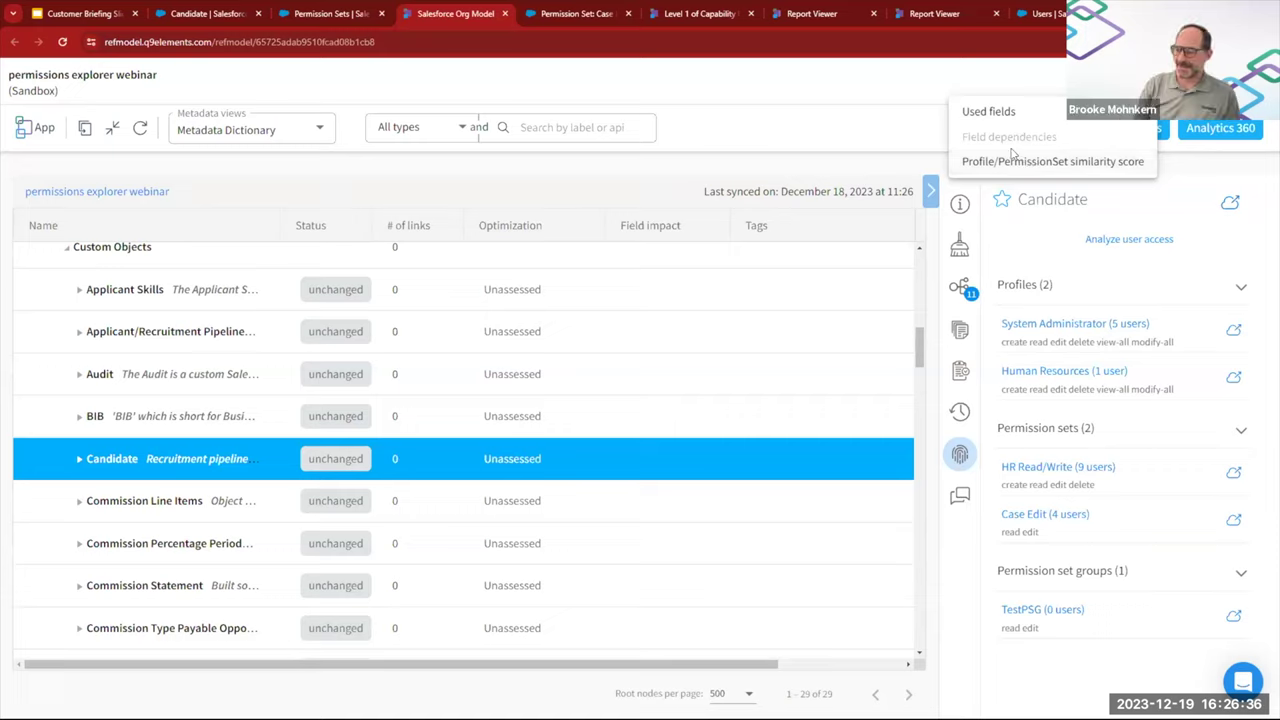
pyautogui.moveTo(978, 133)
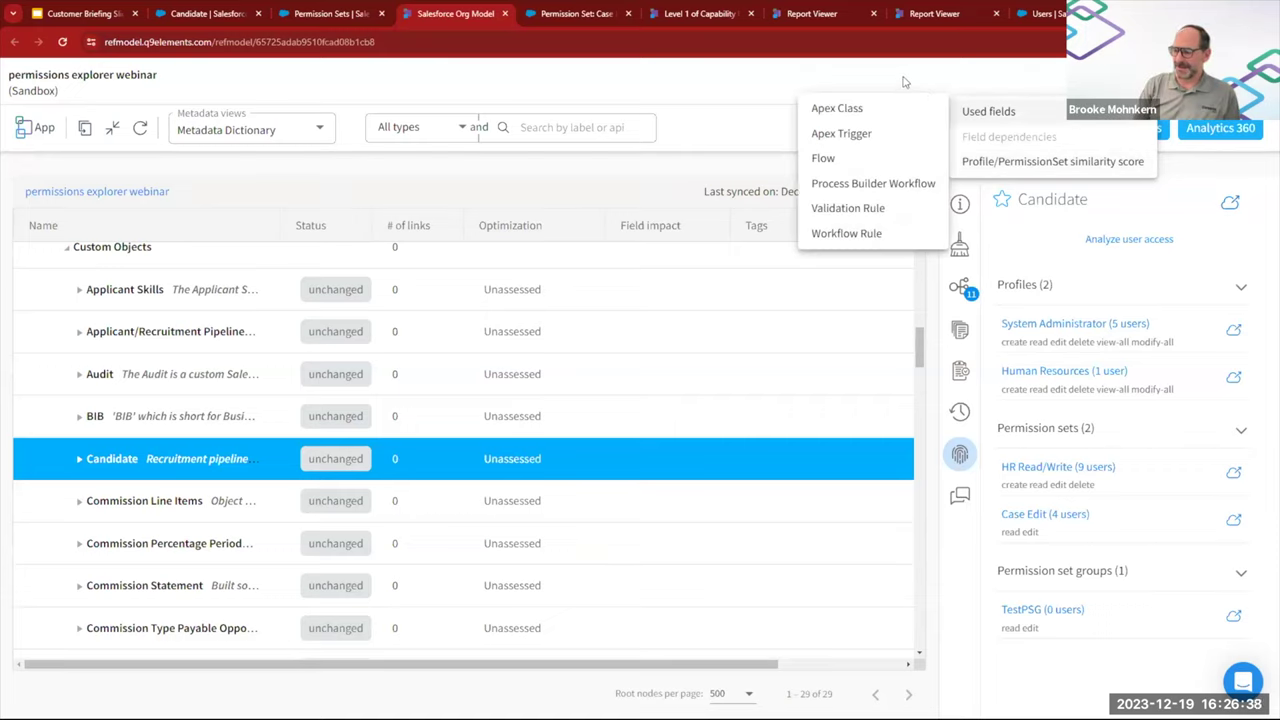
pyautogui.click(904, 82)
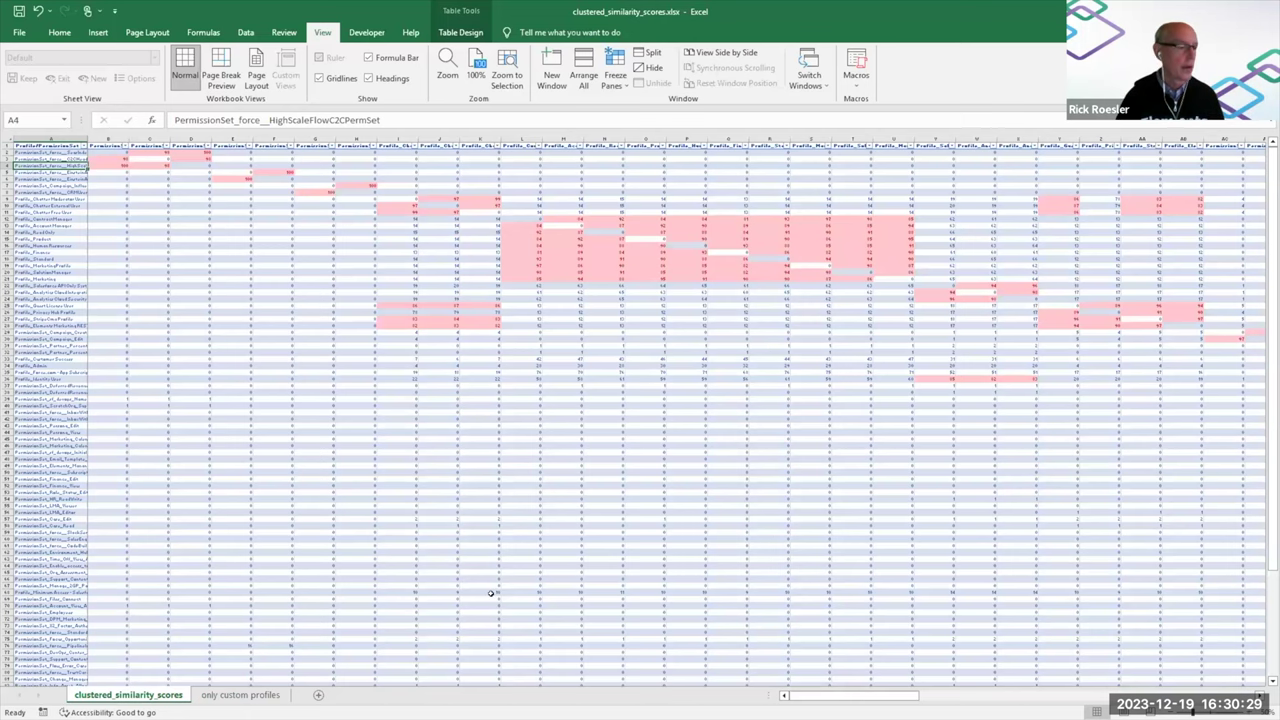
# Step: In Excel's "only custom profiles" sheet, compare Account Manager's similarity scores against the Read Only through Marketing profiles and Customer Success
pyautogui.click(245, 695)
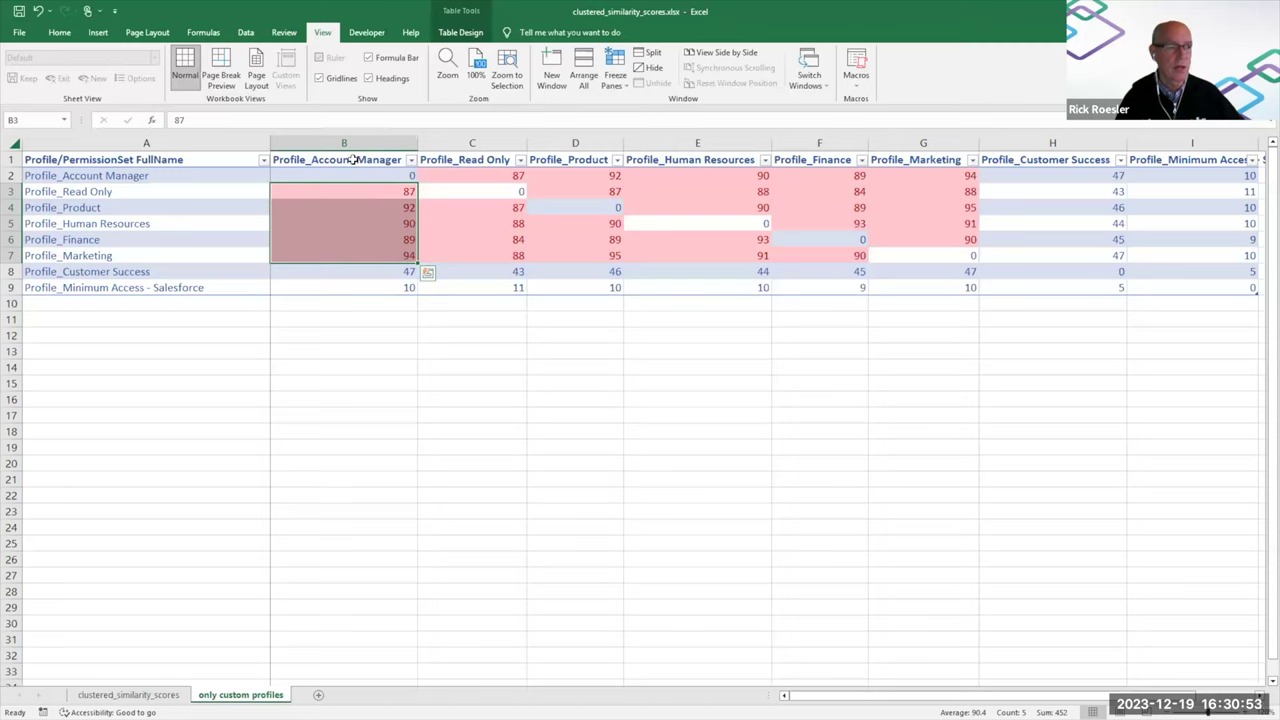
pyautogui.moveTo(367, 191); pyautogui.dragTo(373, 251)
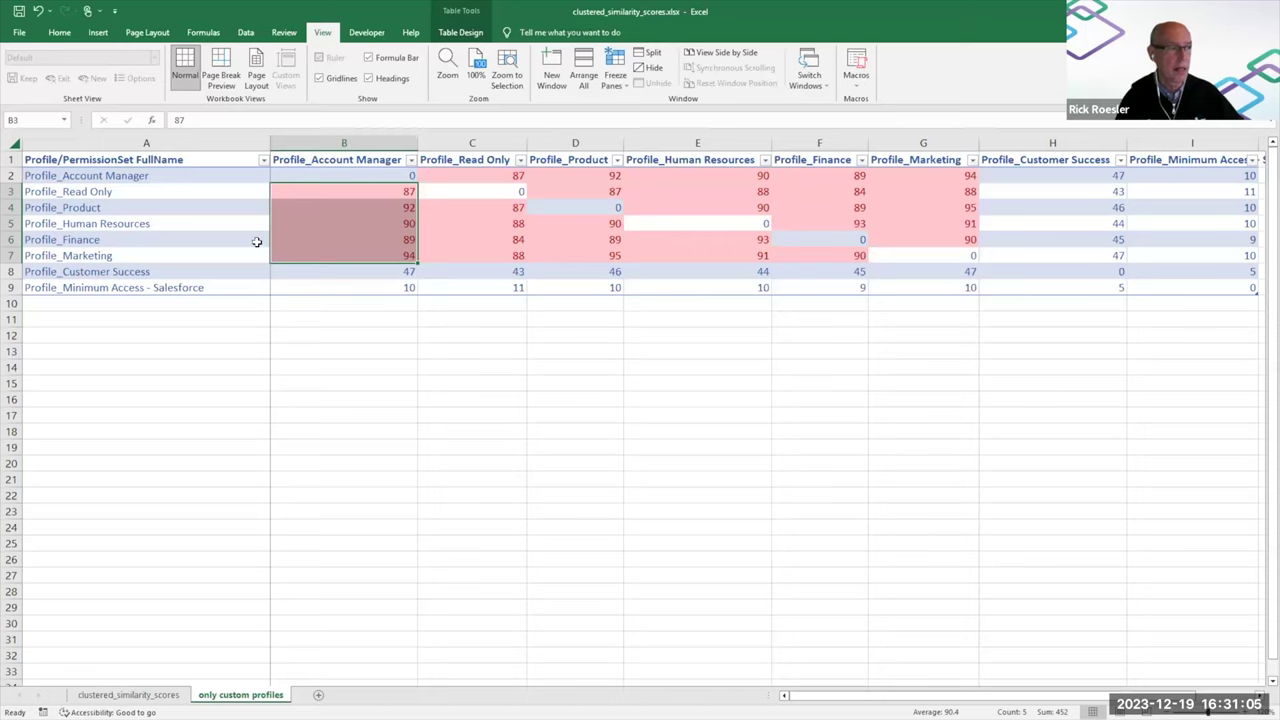
pyautogui.click(330, 272)
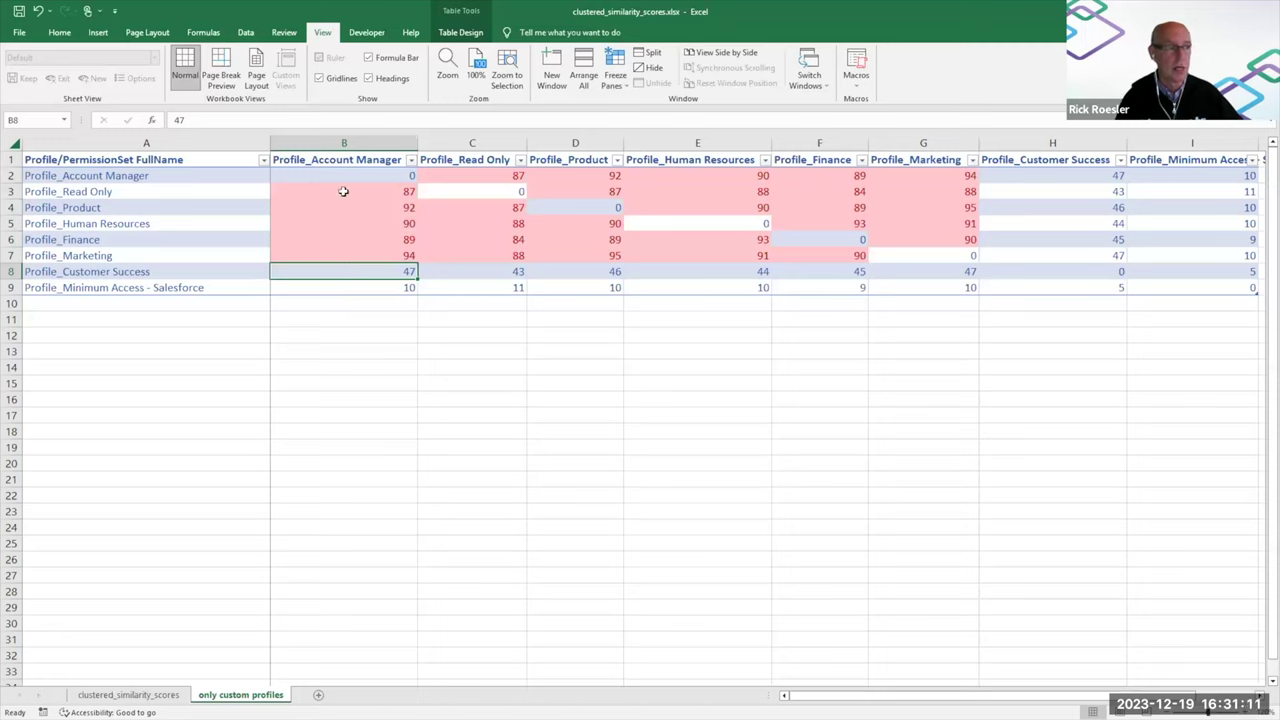
pyautogui.moveTo(343, 191); pyautogui.dragTo(344, 254)
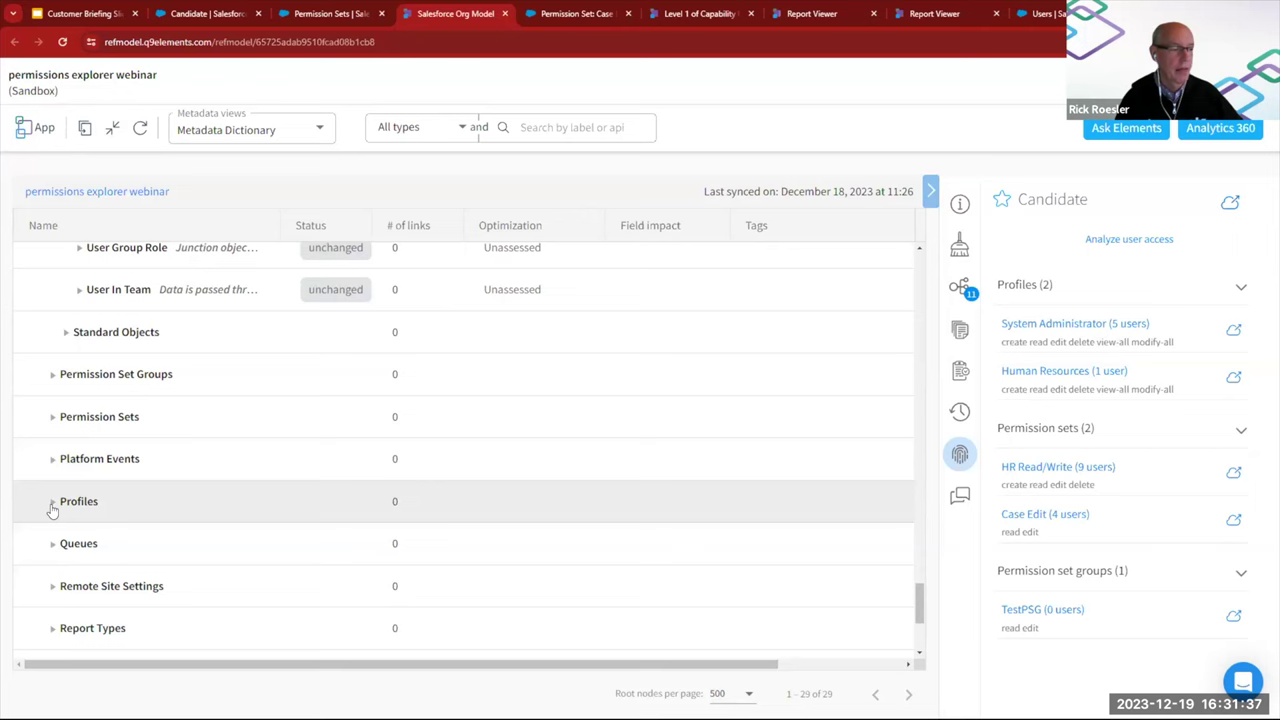
# Step: Find the Account Manager profile in the metadata dictionary and analyze its total permission access
pyautogui.click(52, 508)
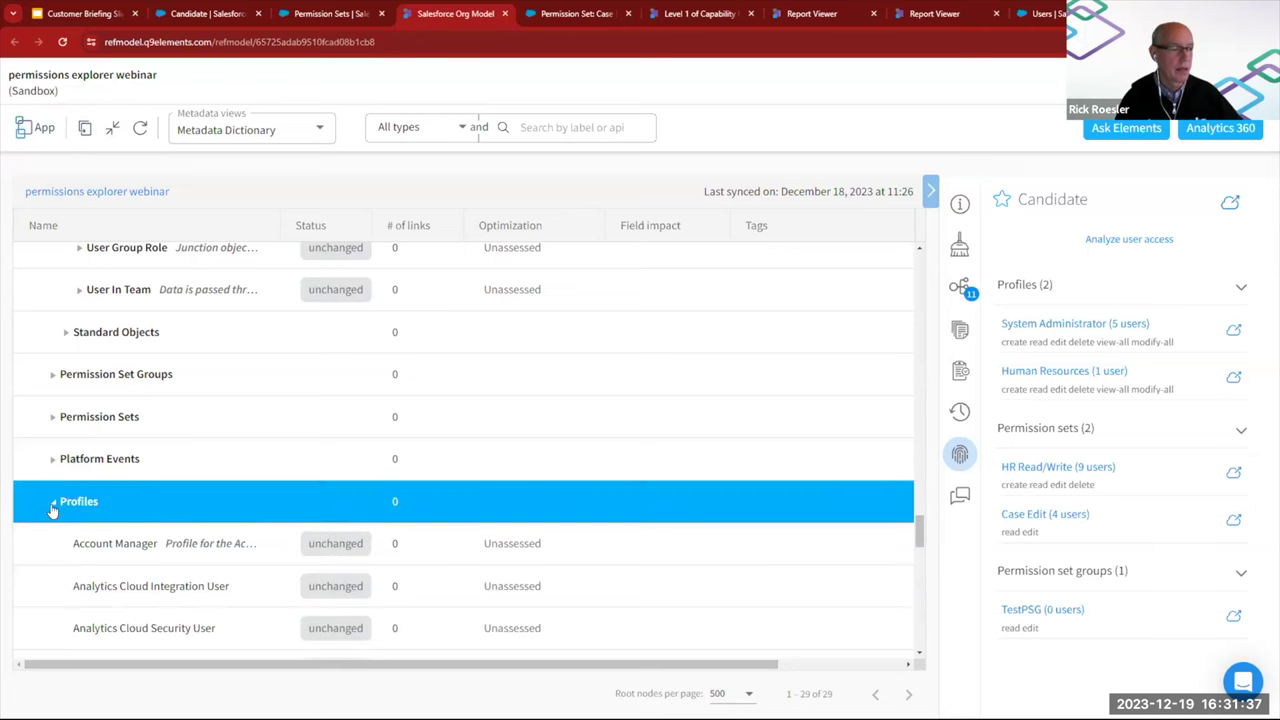
pyautogui.scroll(-2, 175, 472)
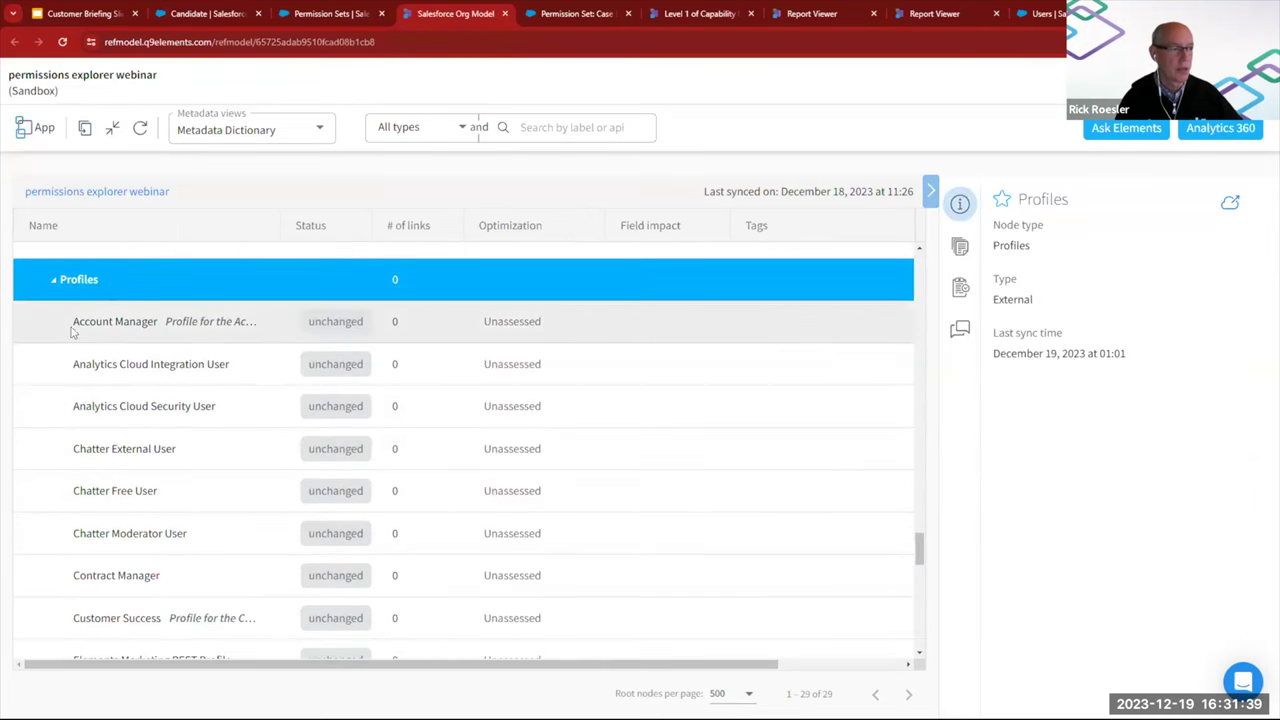
pyautogui.click(106, 325)
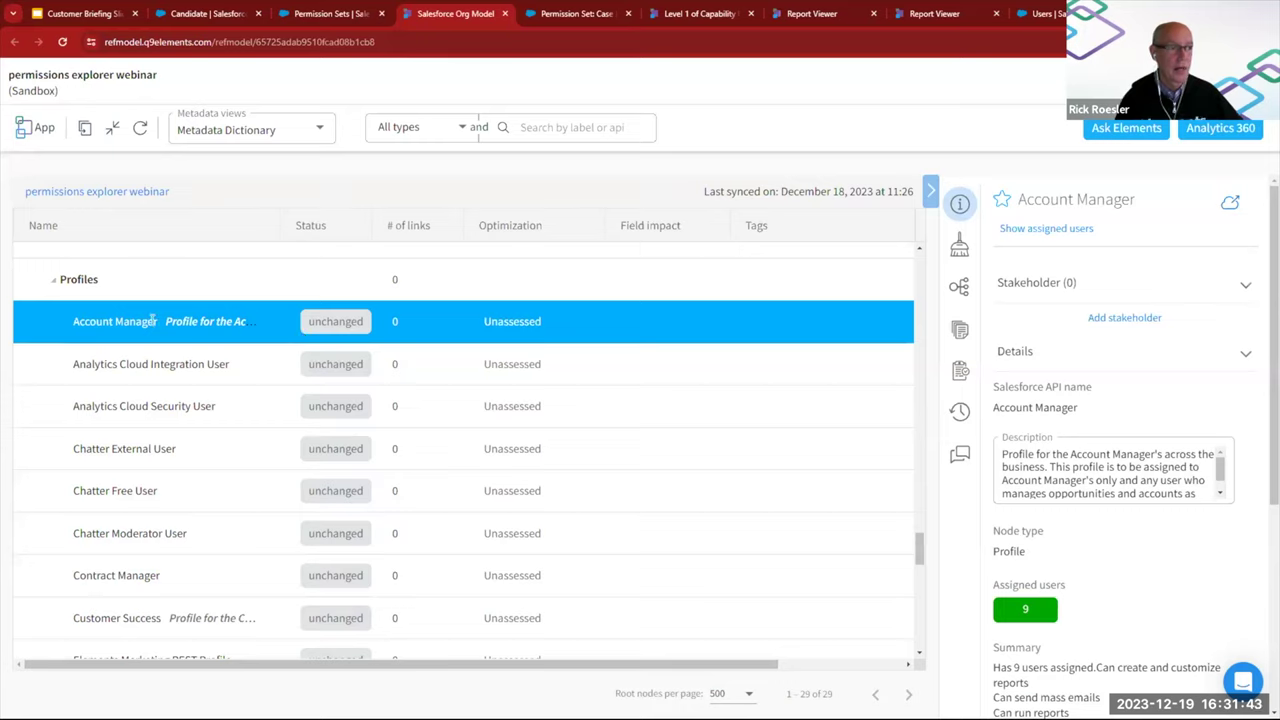
pyautogui.click(963, 250)
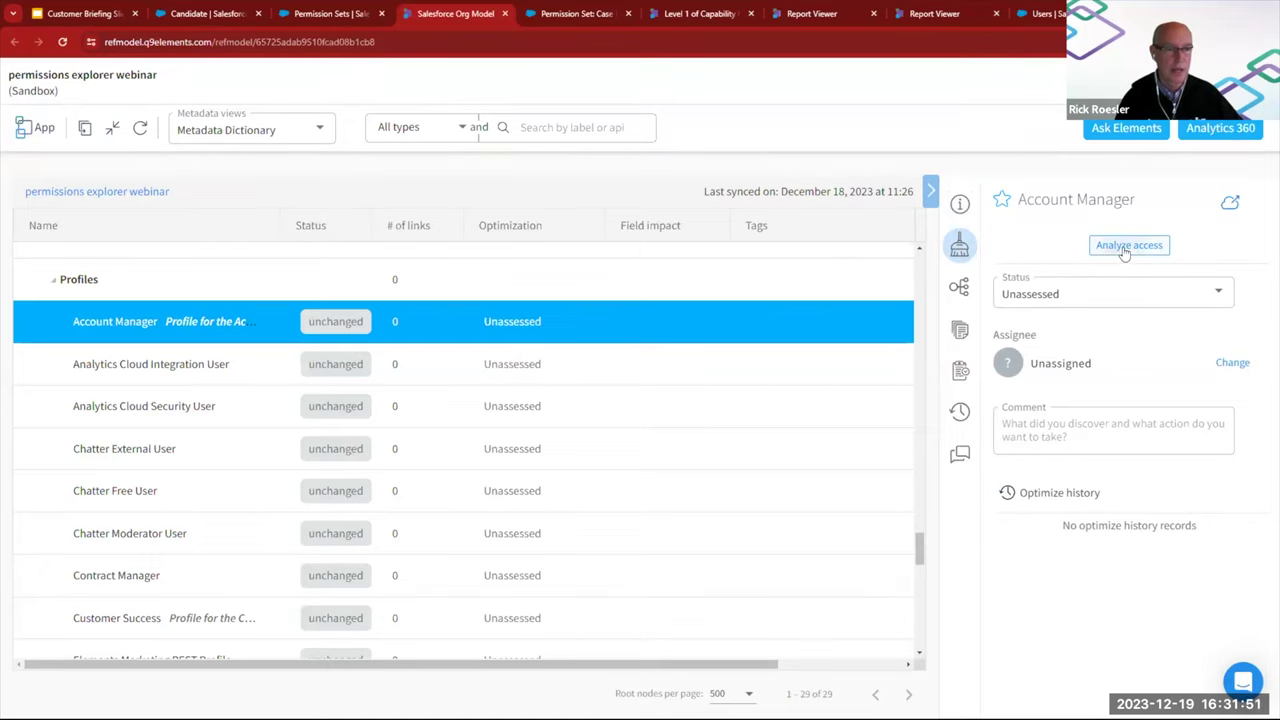
pyautogui.click(1122, 250)
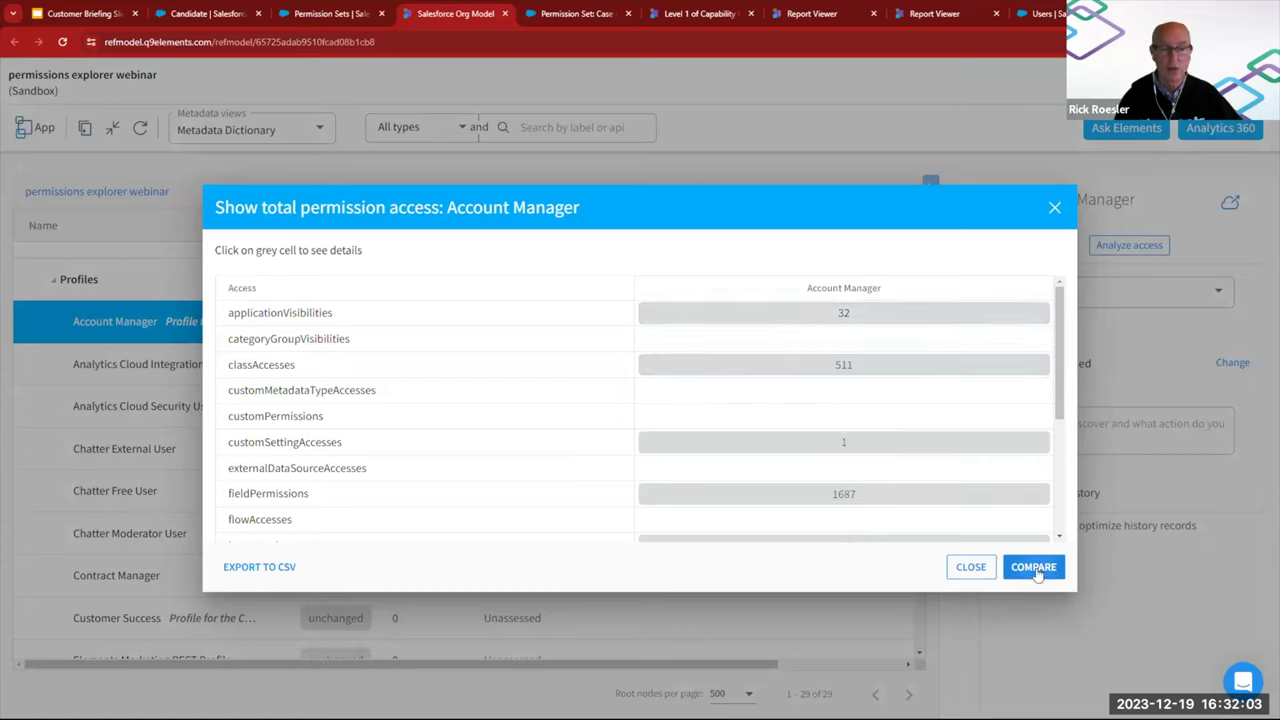
# Step: Start a new permission access comparison for Account Manager titled "webinar" and continue to the profile selection
pyautogui.click(1036, 571)
pyautogui.click(500, 246)
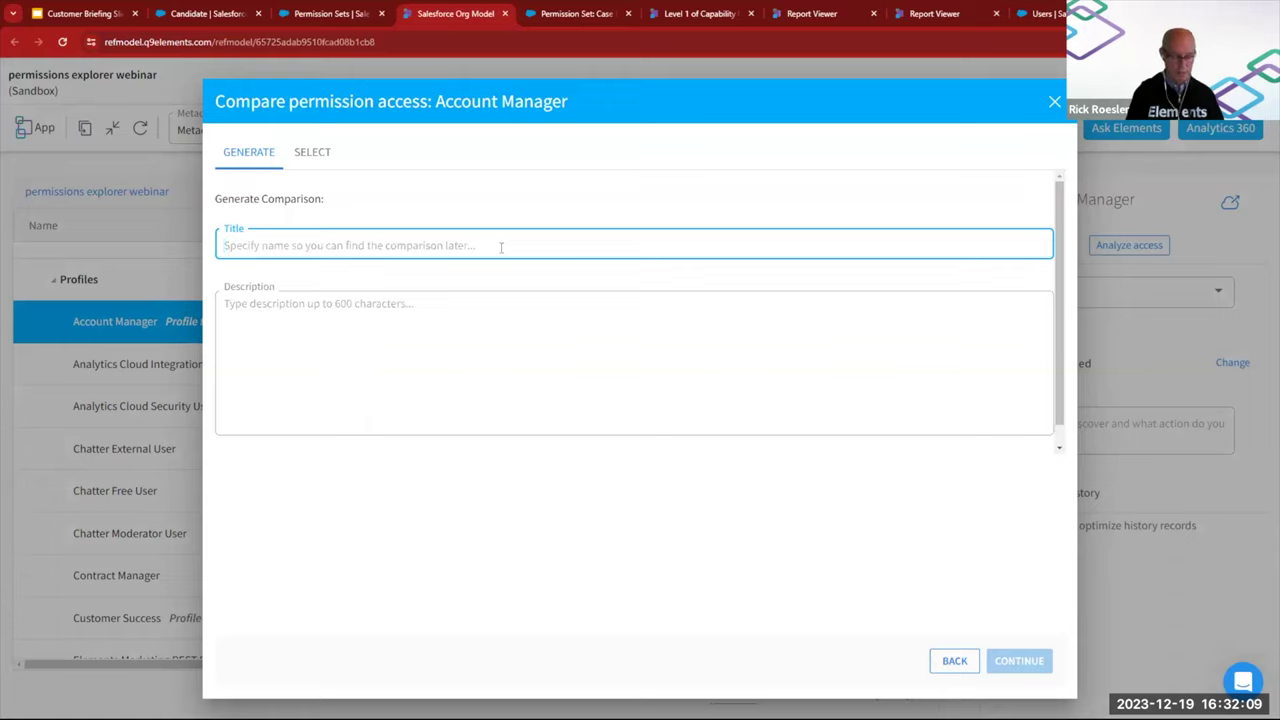
pyautogui.write('webinar')
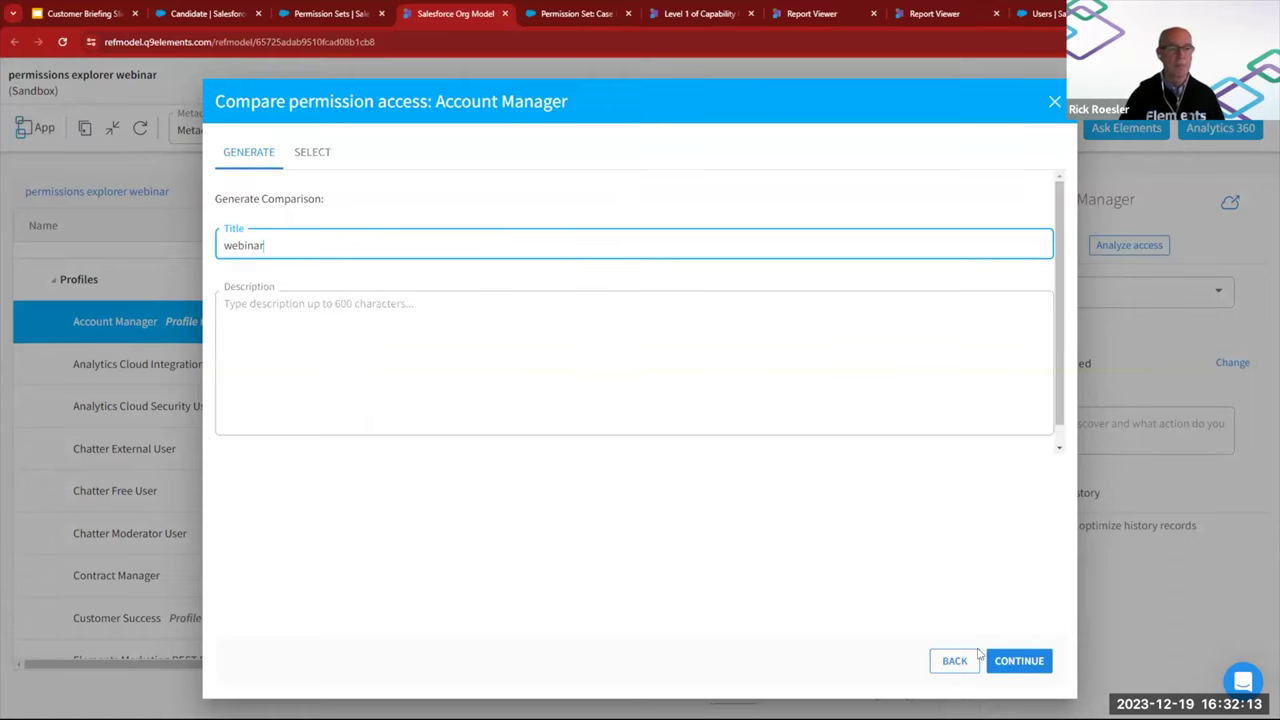
pyautogui.click(1016, 662)
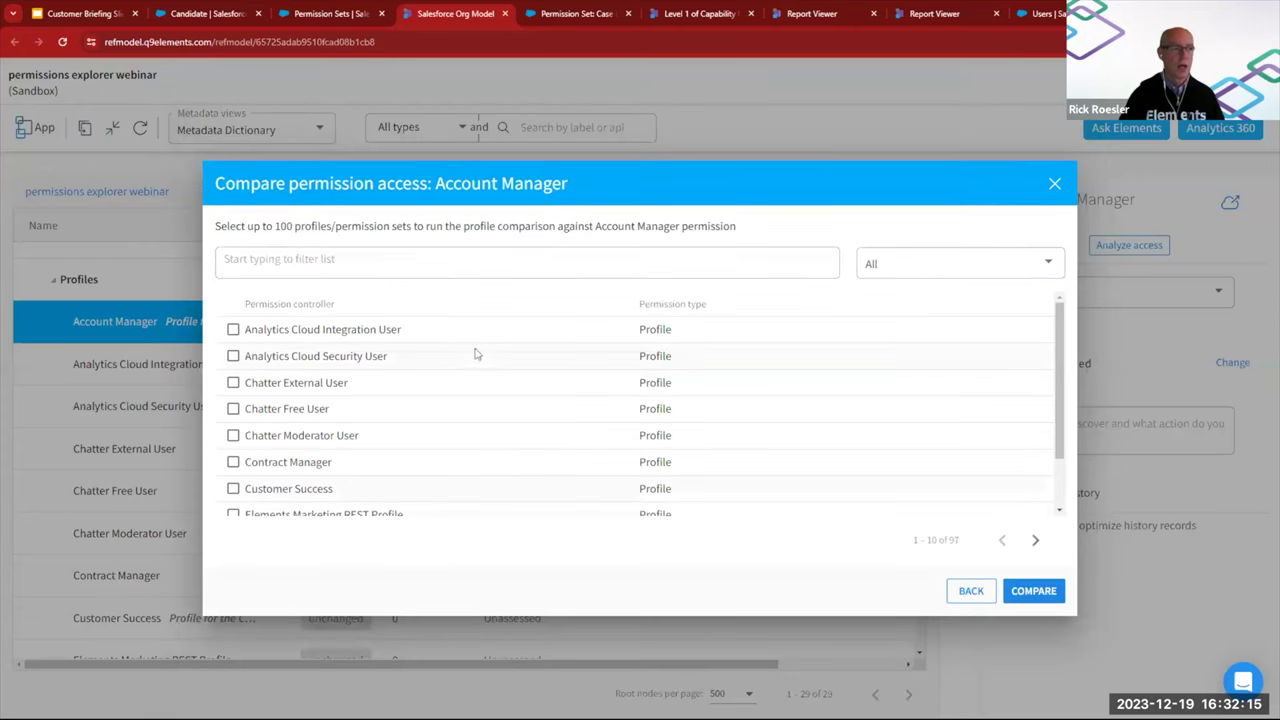
# Step: Filter the comparison candidates to profiles and select Finance, Human Resources, and Marketing
pyautogui.click(978, 268)
pyautogui.click(898, 284)
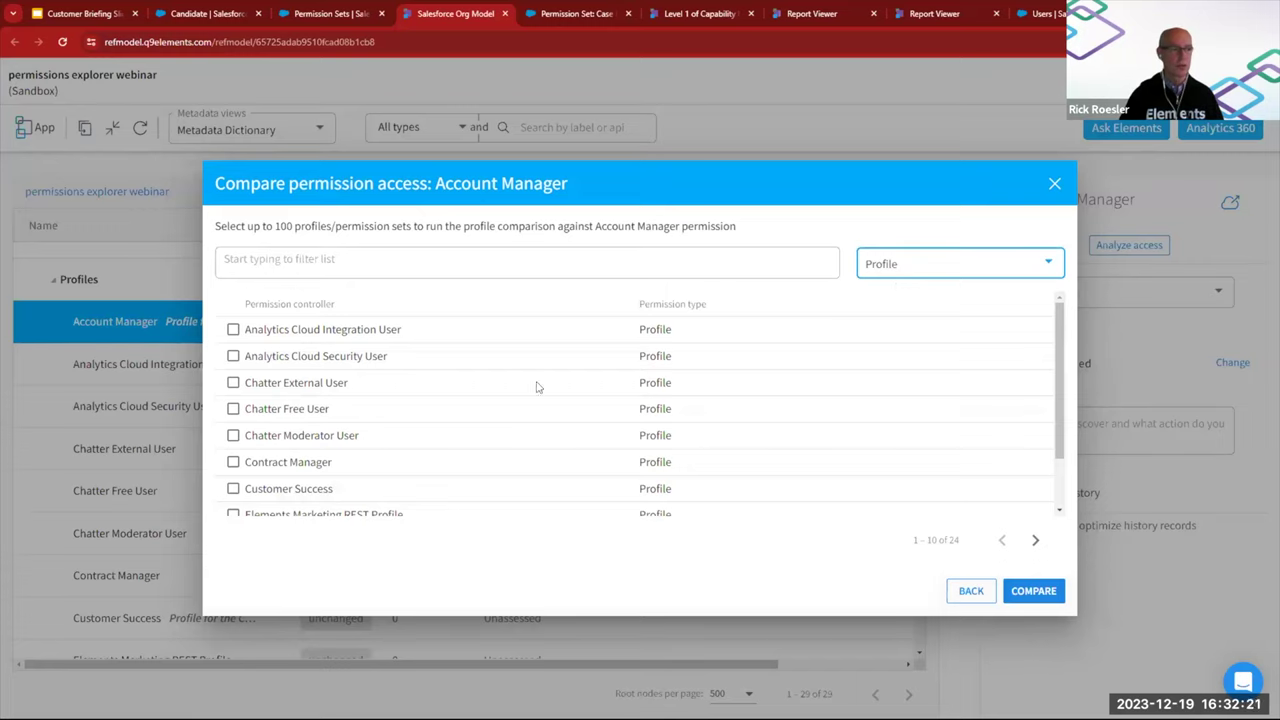
pyautogui.scroll(-2, 300, 423)
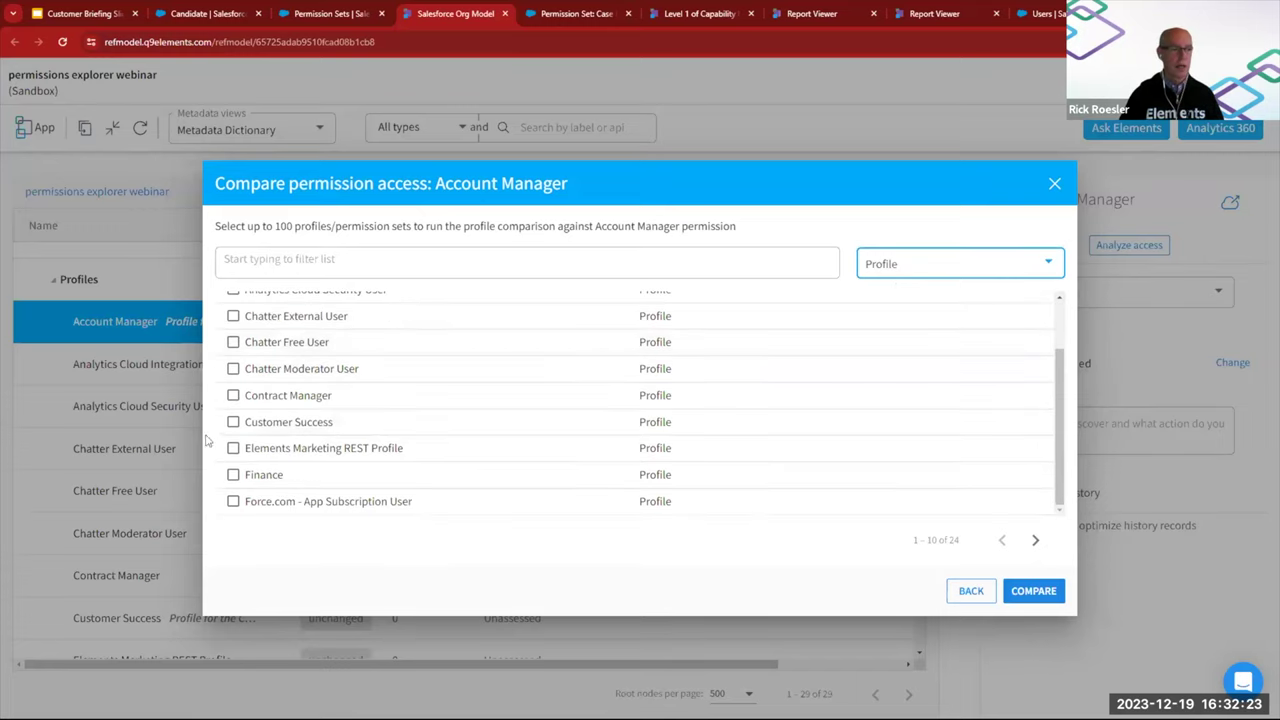
pyautogui.click(233, 474)
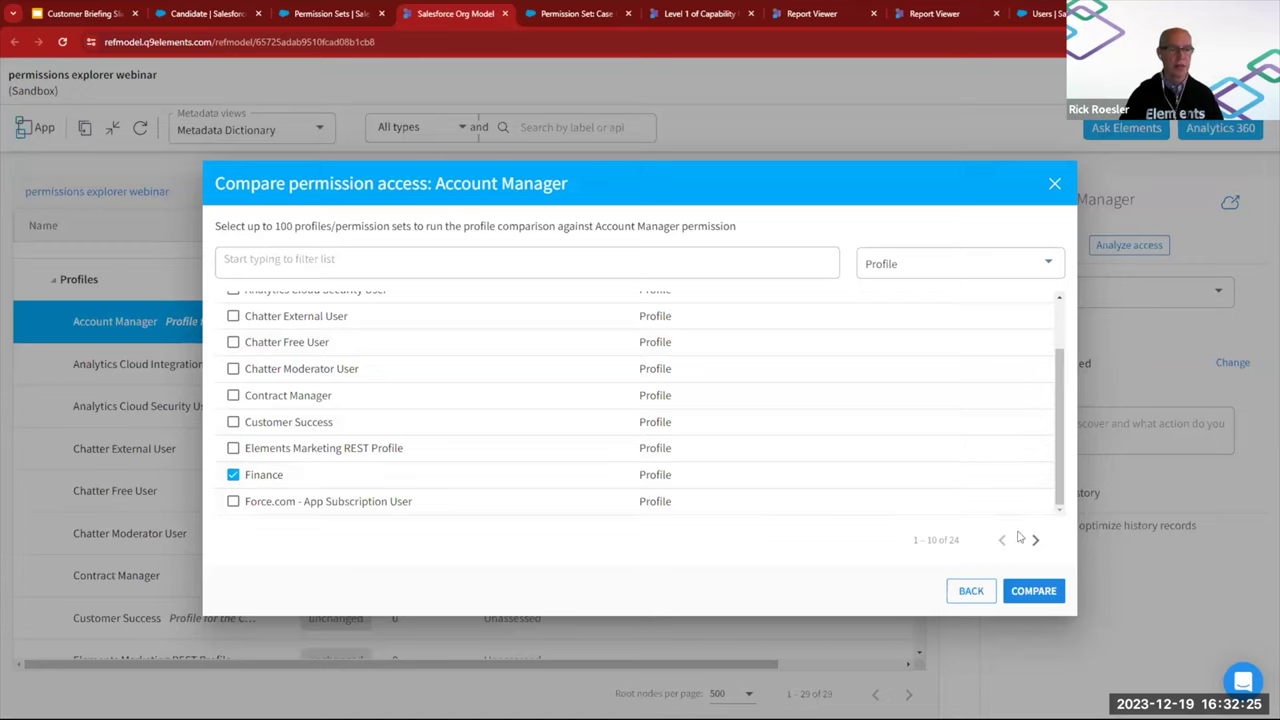
pyautogui.moveTo(432, 183); pyautogui.dragTo(558, 202)
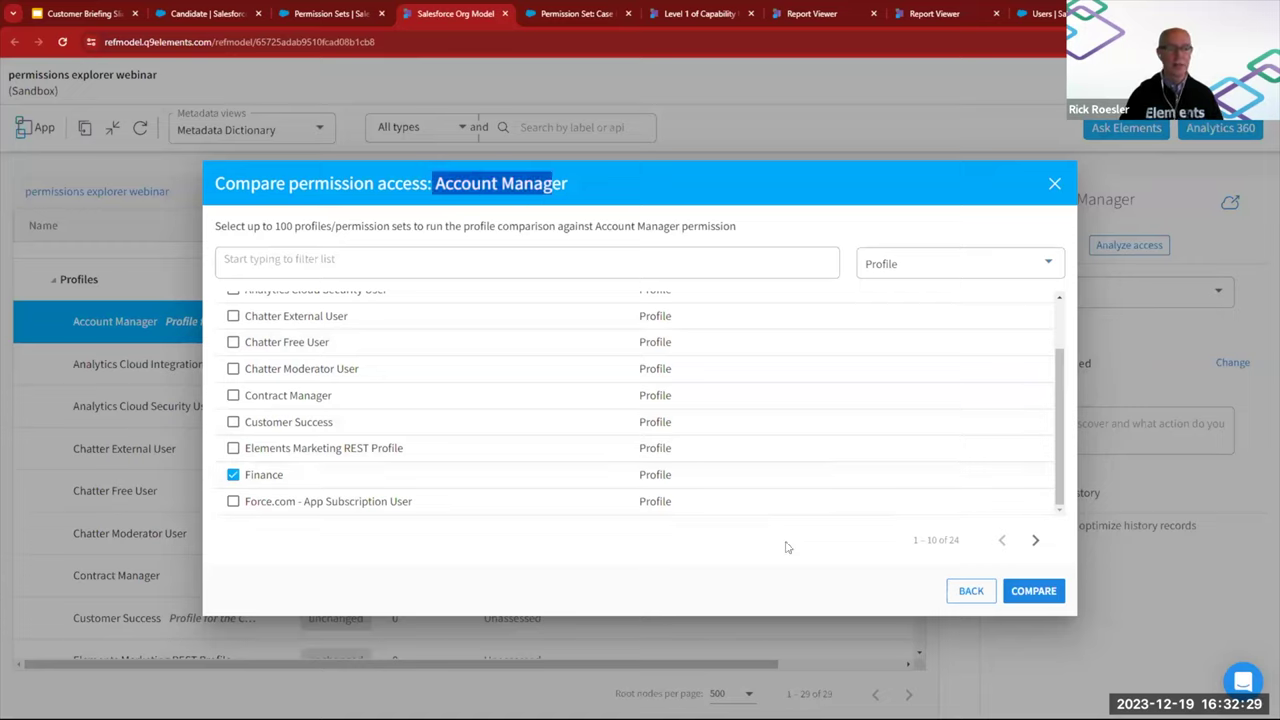
pyautogui.click(1035, 540)
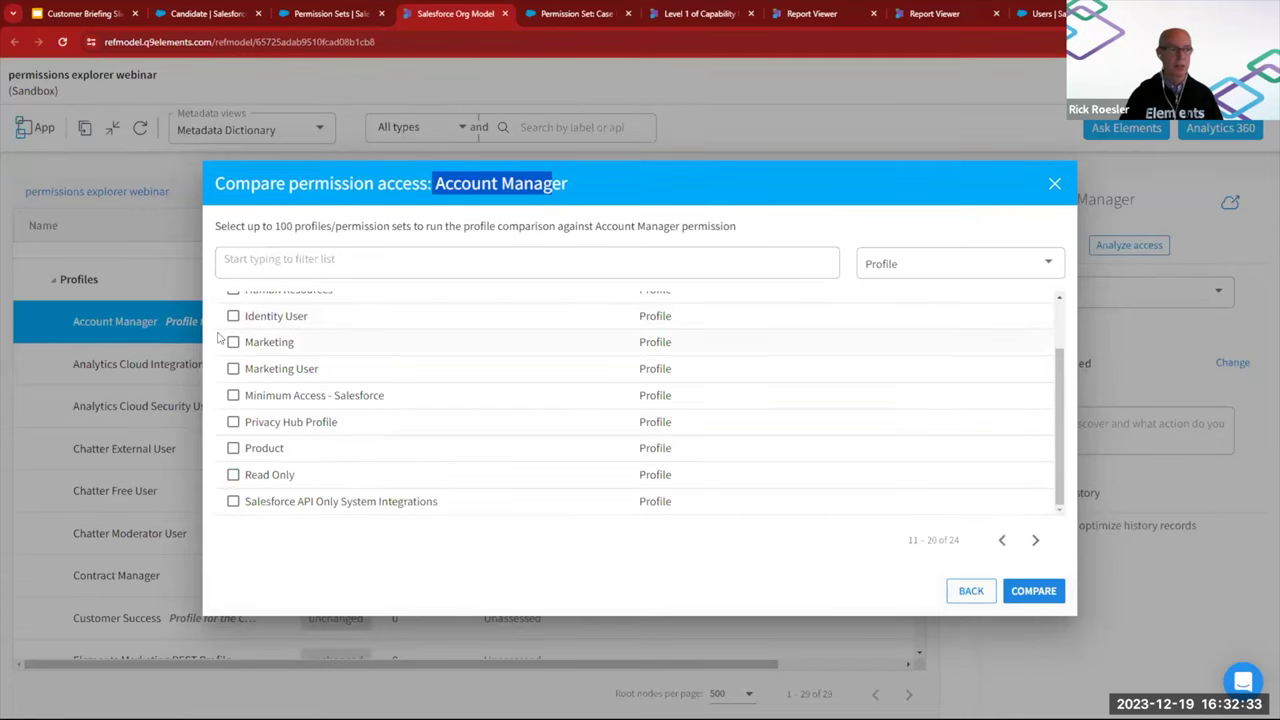
pyautogui.scroll(2, 218, 340)
pyautogui.click(233, 356)
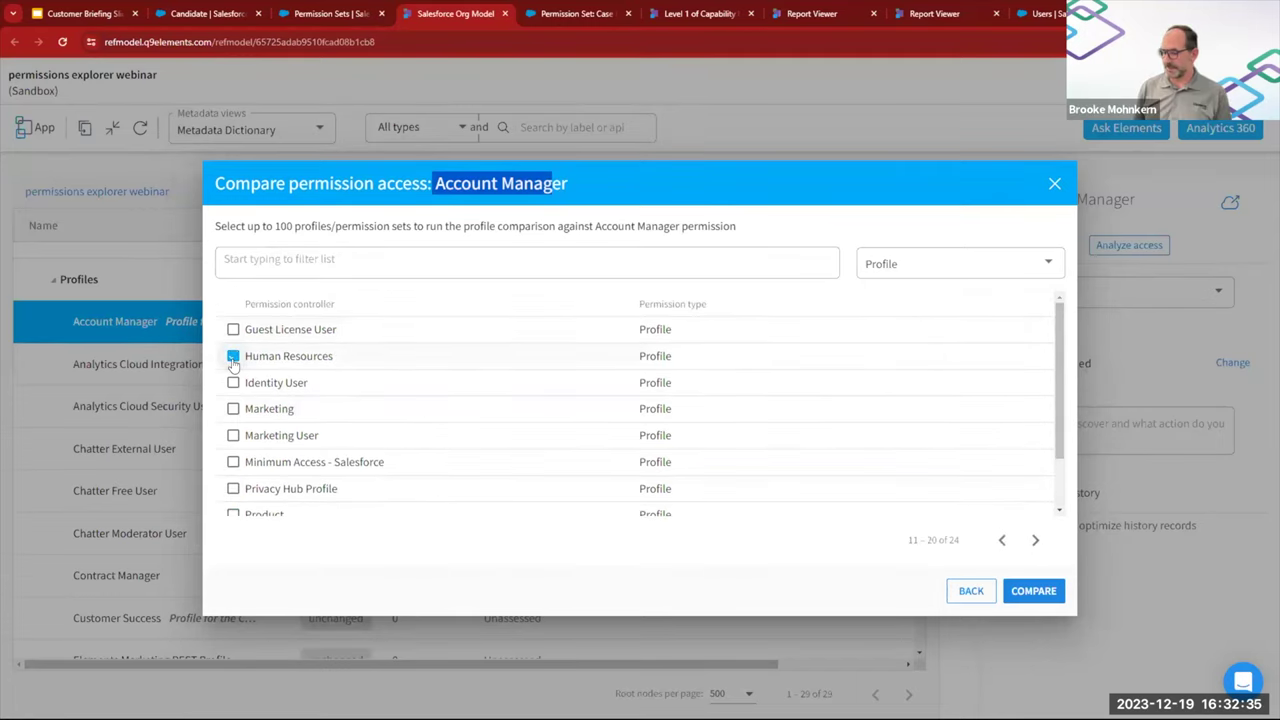
pyautogui.click(233, 409)
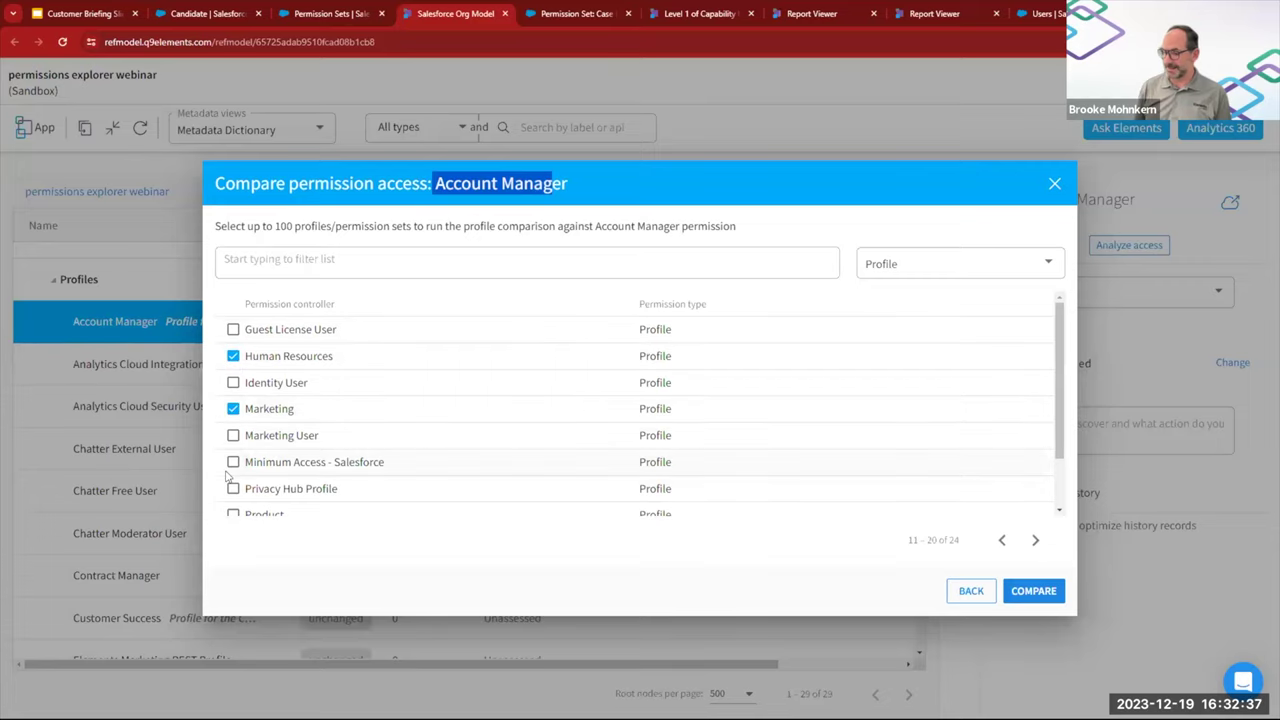
# Step: Add the Product and Read Only profiles to the selection and run the comparison
pyautogui.scroll(-2, 235, 468)
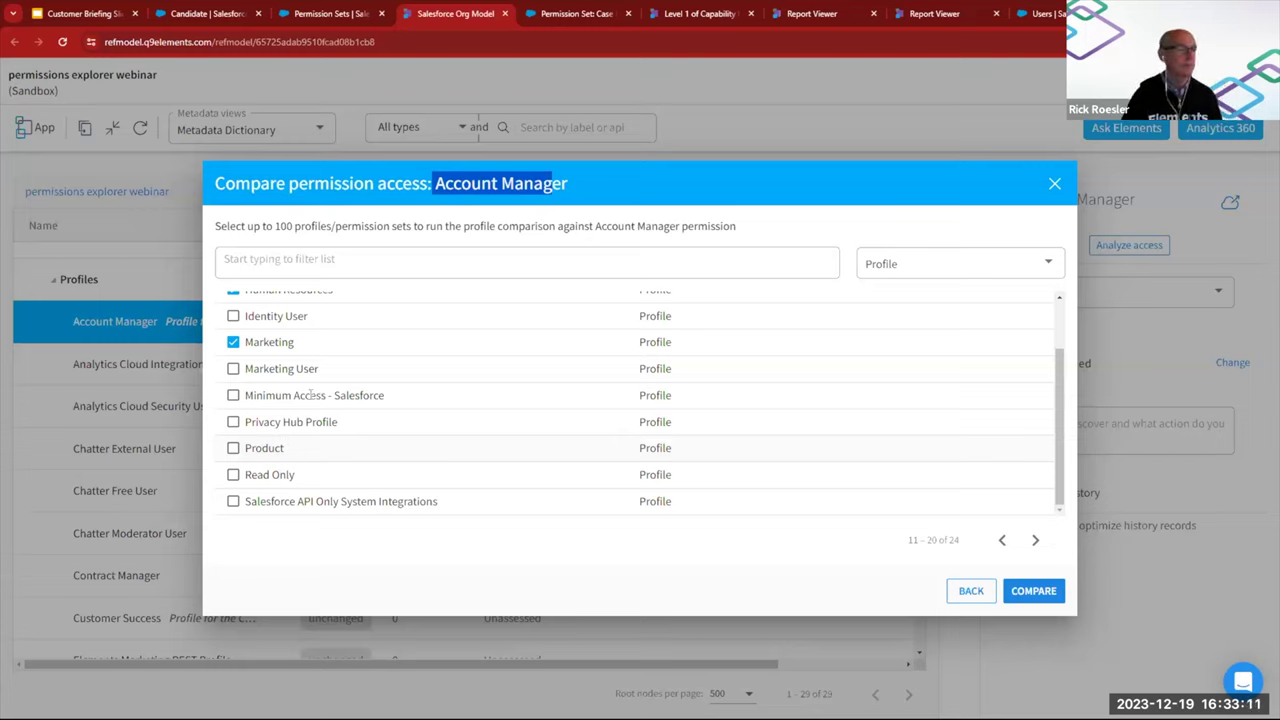
pyautogui.click(235, 449)
pyautogui.click(233, 475)
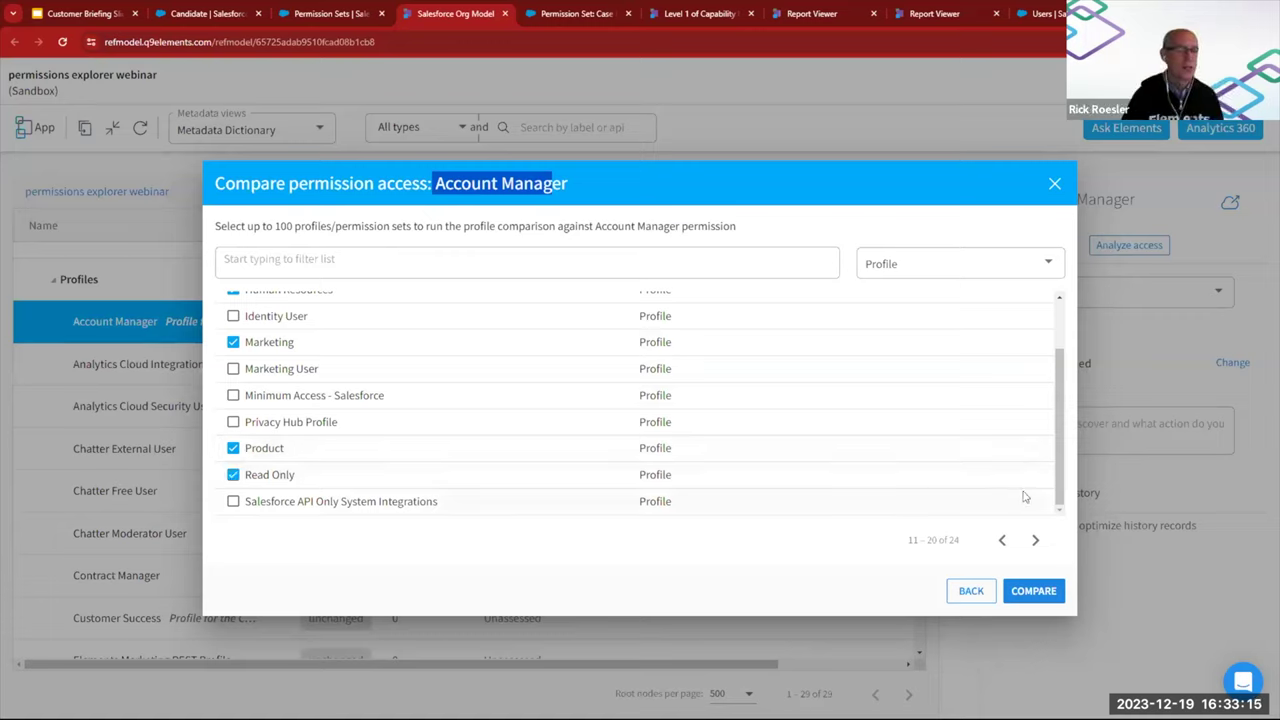
pyautogui.scroll(1, 465, 482)
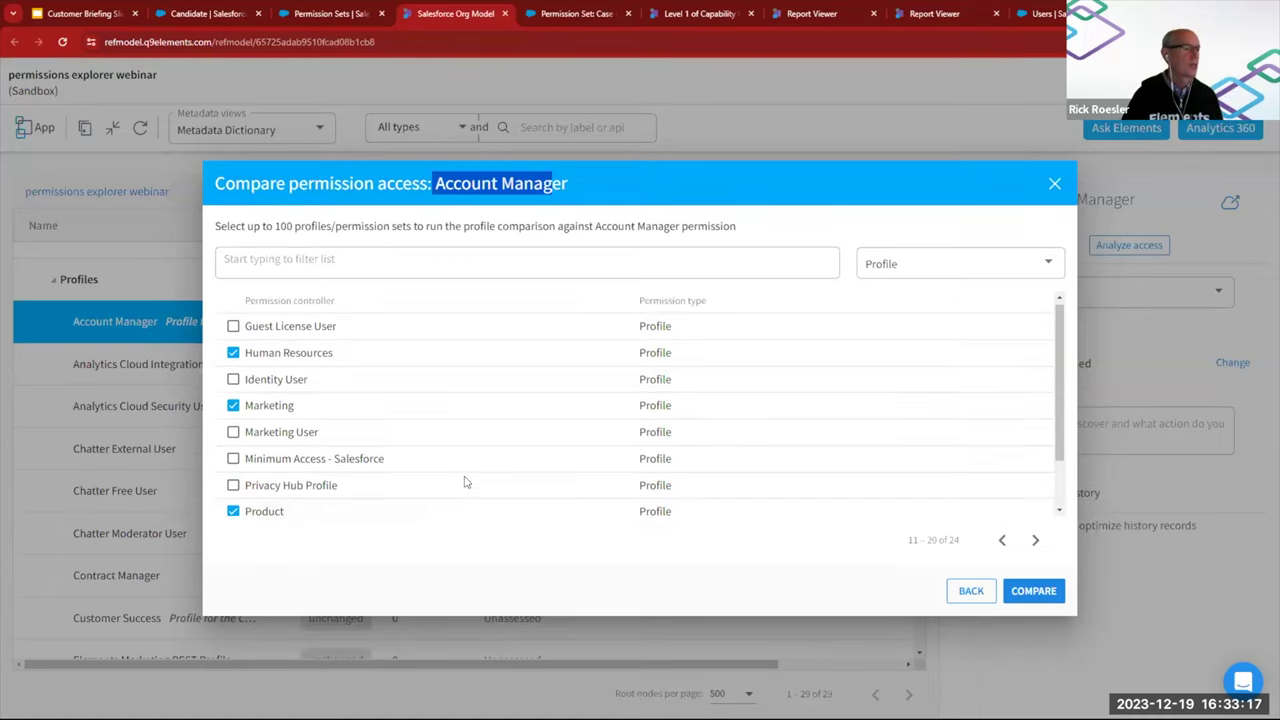
pyautogui.scroll(-1, 466, 480)
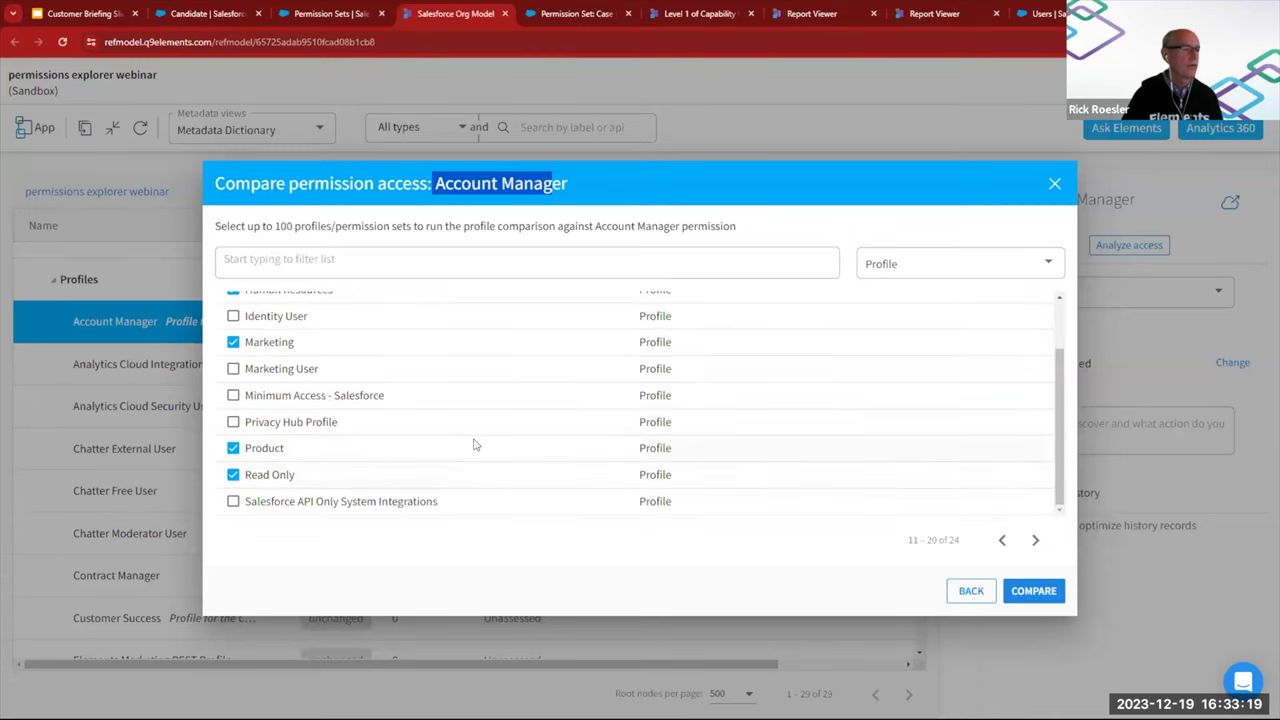
pyautogui.click(1031, 593)
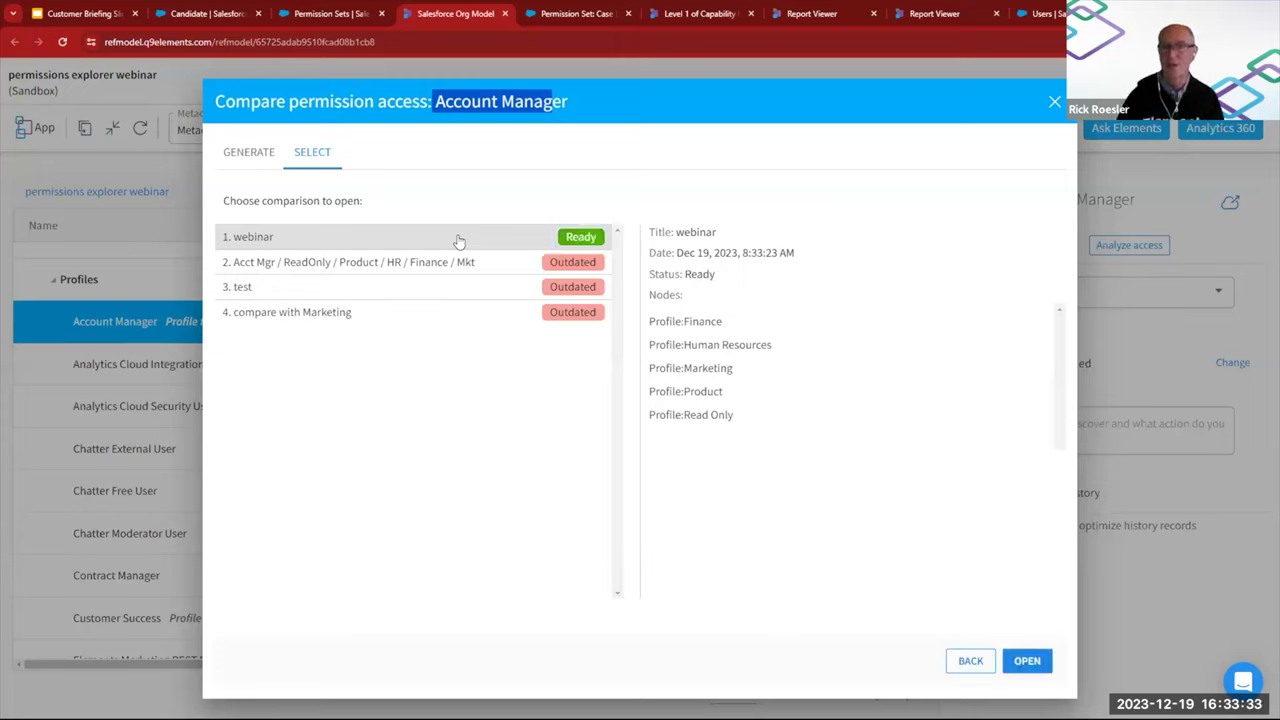
# Step: Open the "webinar" comparison and review the heatmap of similarities to Account Manager across all access categories
pyautogui.click(470, 245)
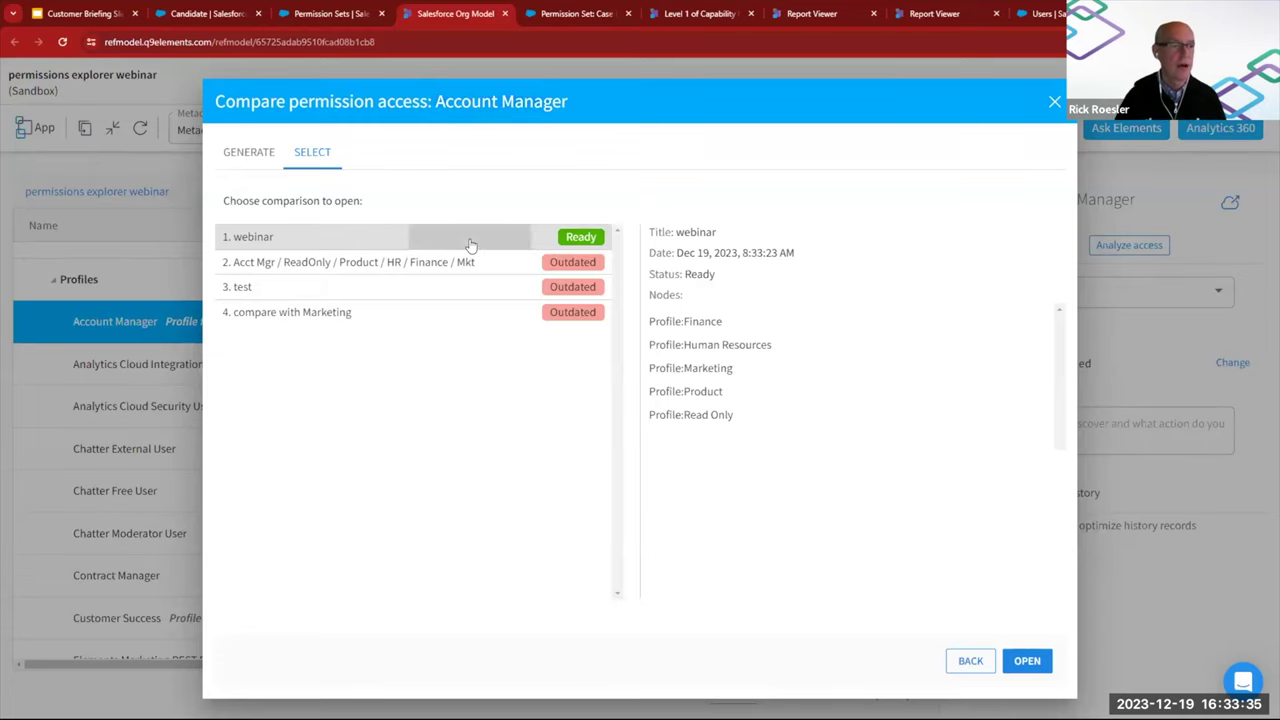
pyautogui.click(1026, 661)
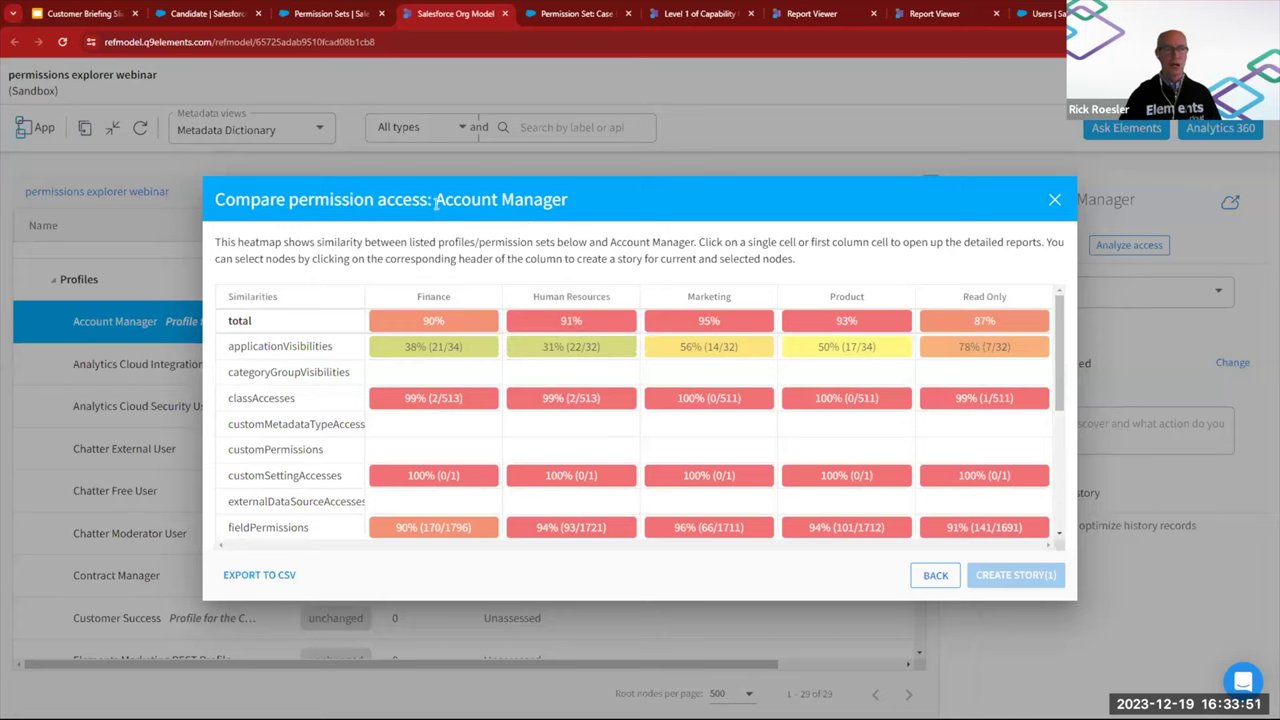
pyautogui.moveTo(436, 203); pyautogui.dragTo(585, 208)
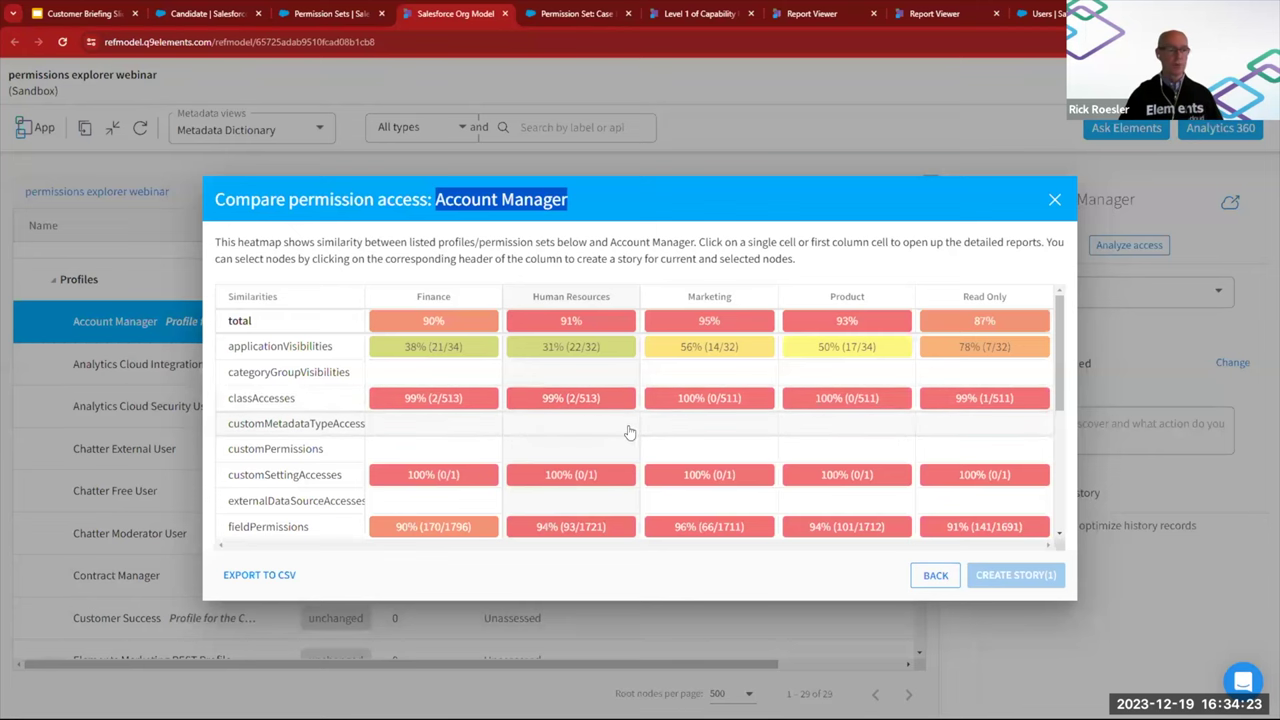
pyautogui.scroll(-5, 630, 432)
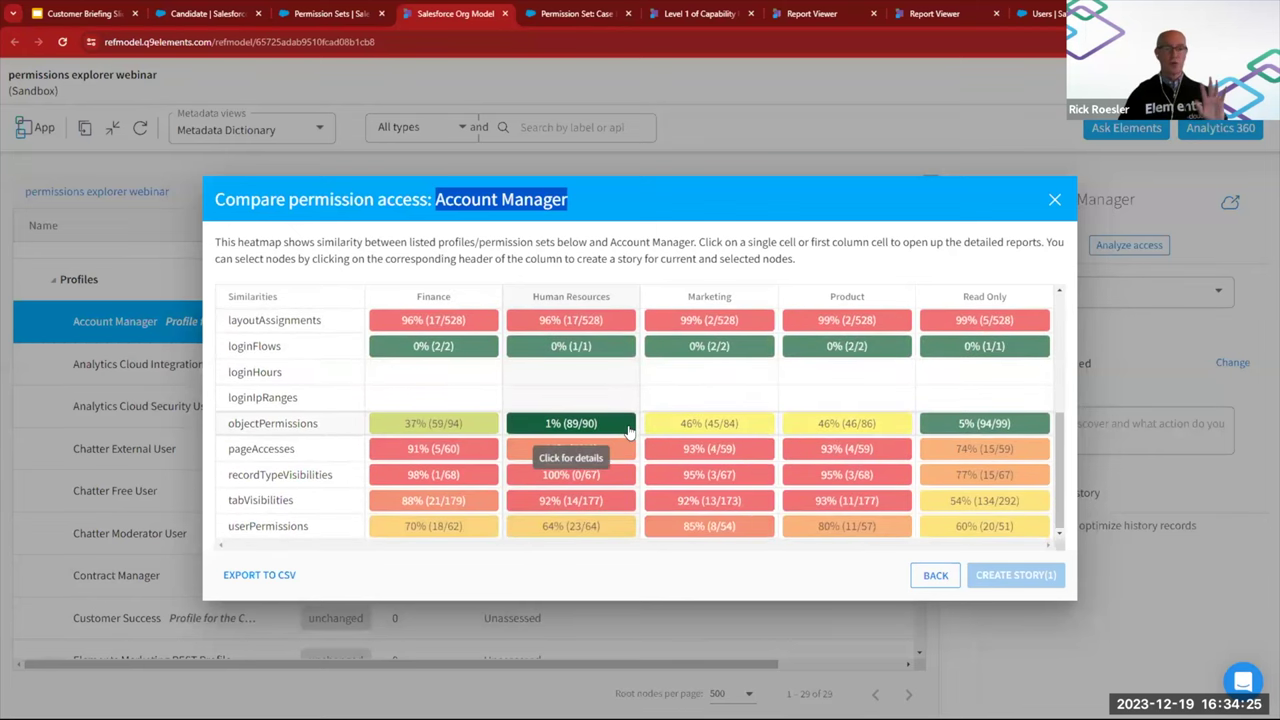
pyautogui.scroll(3, 630, 432)
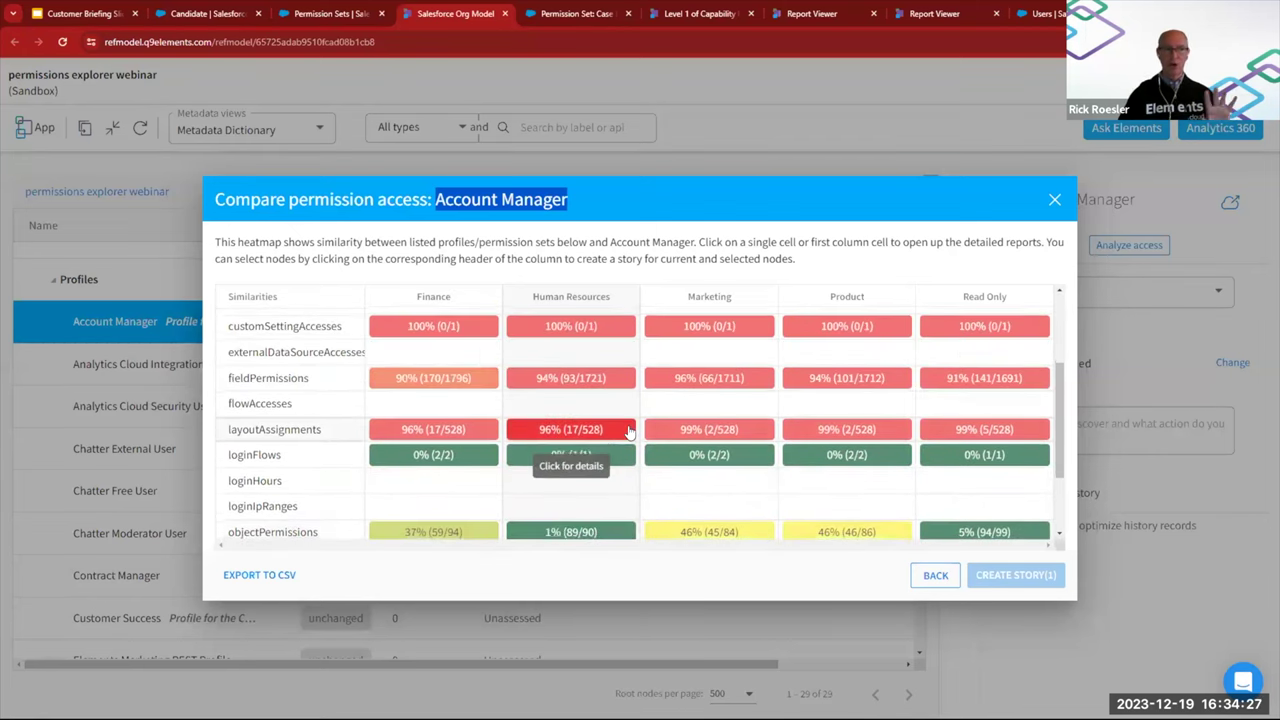
pyautogui.scroll(-3, 630, 432)
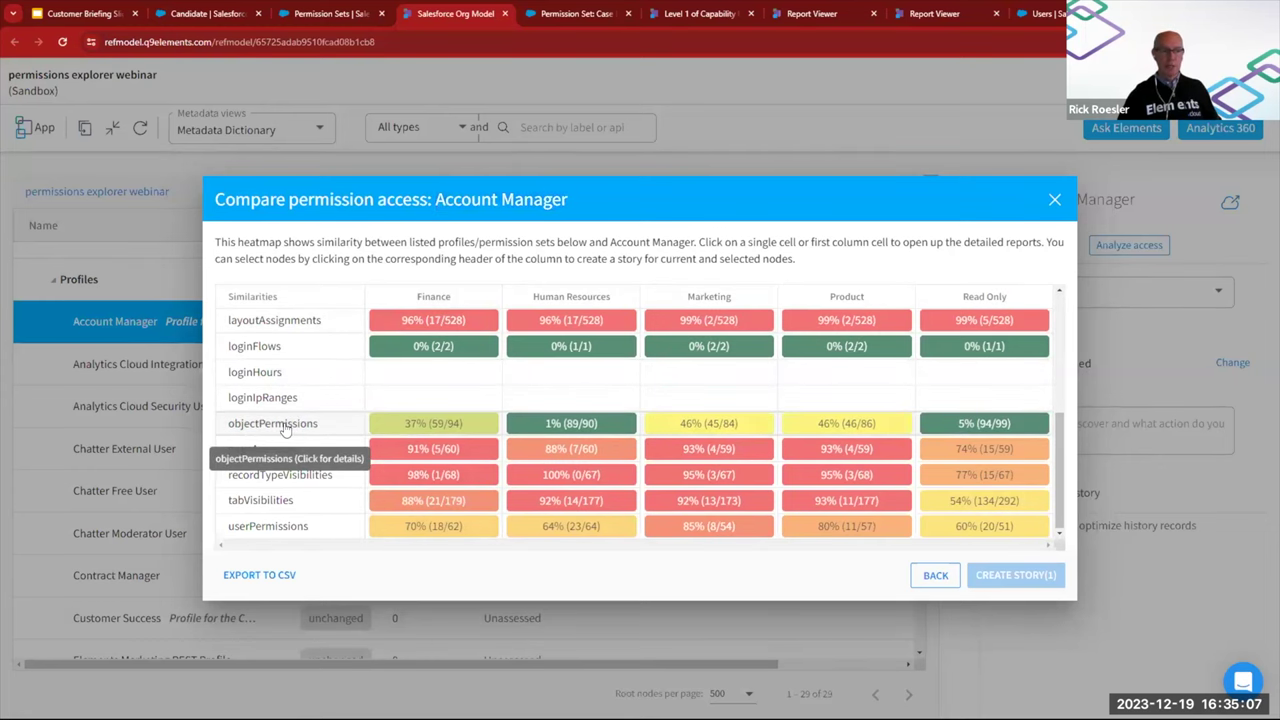
# Step: Open the objectPermissions differences and compare object access across the selected profiles and Account Manager
pyautogui.click(285, 424)
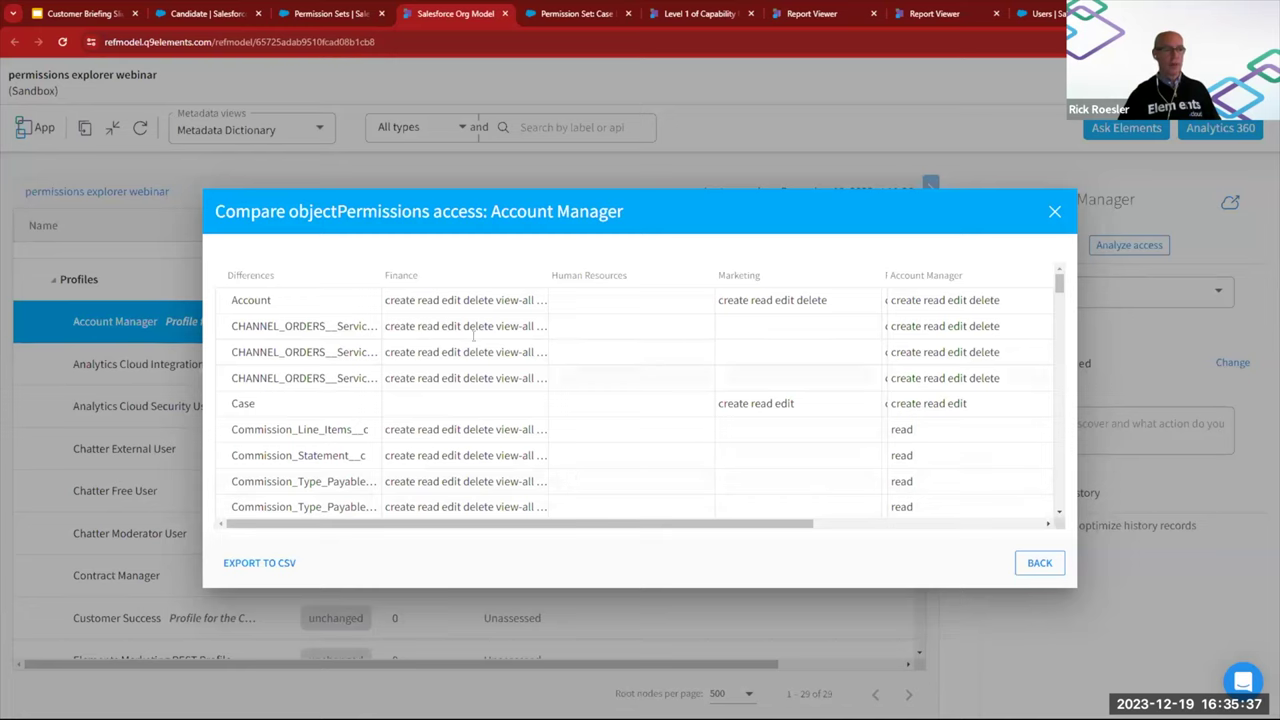
pyautogui.scroll(-1, 612, 285)
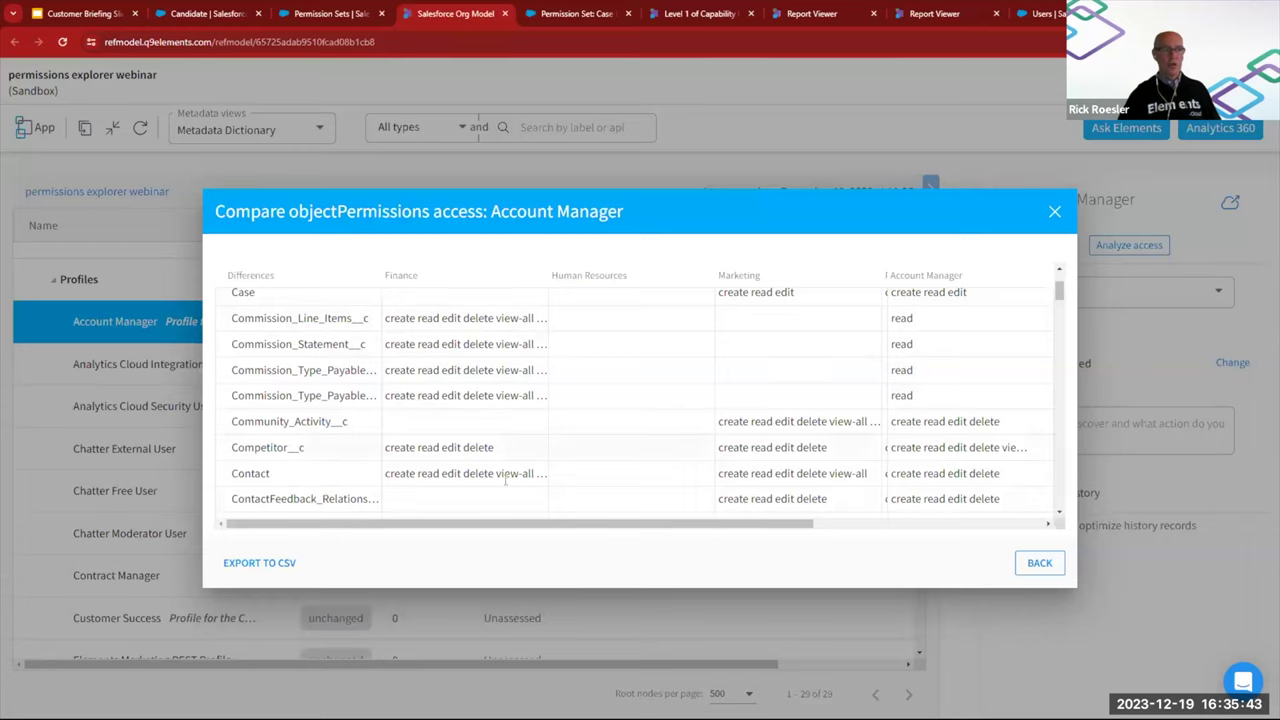
pyautogui.moveTo(571, 527); pyautogui.dragTo(830, 538)
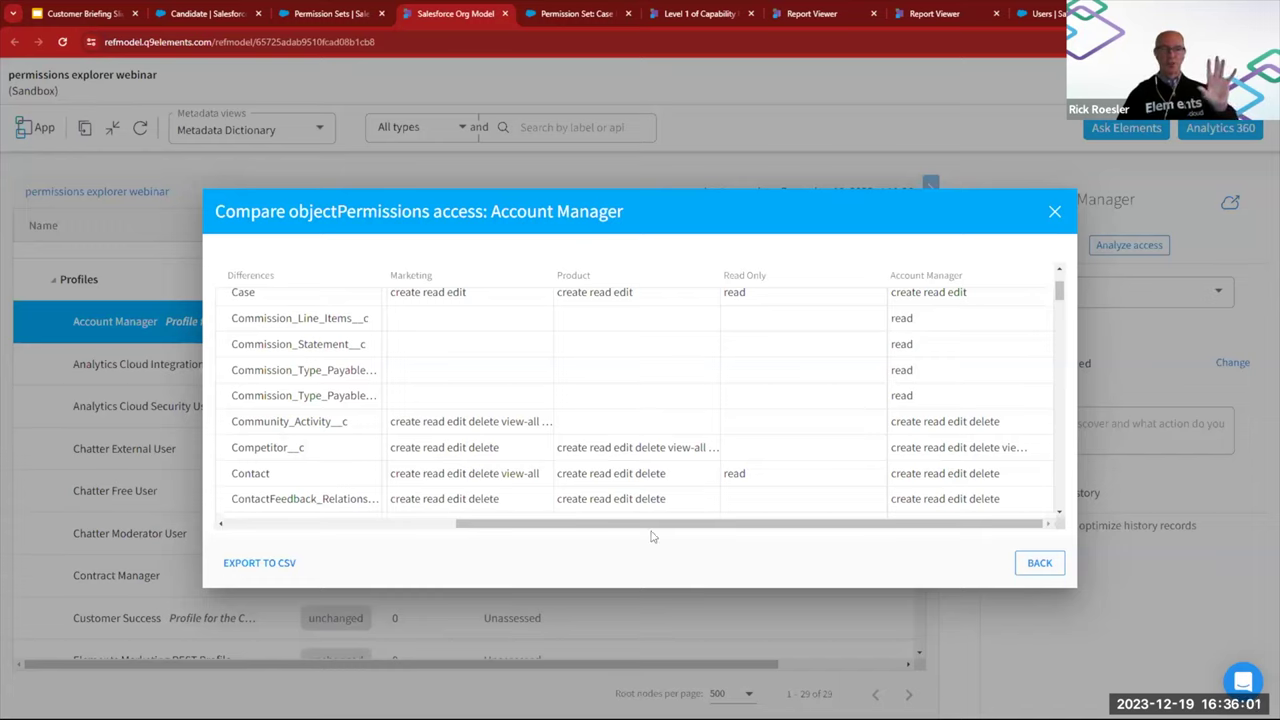
pyautogui.moveTo(1064, 296)
pyautogui.mouseDown()
pyautogui.moveTo(1075, 393)
pyautogui.moveTo(1061, 505)
pyautogui.moveTo(1073, 276)
pyautogui.mouseUp()
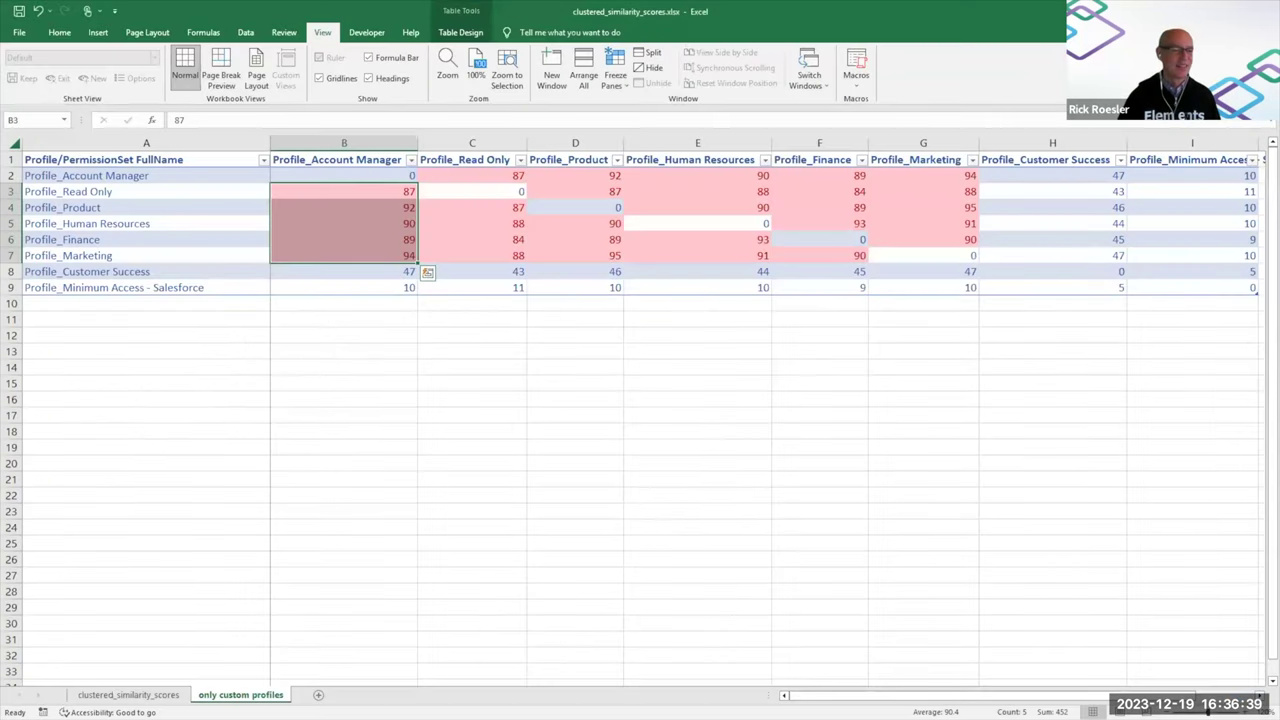
# Step: Switch from Excel to the Salesforce Org Model browser window and open the "Level 1 of Capability" page
pyautogui.moveTo(698, 704)
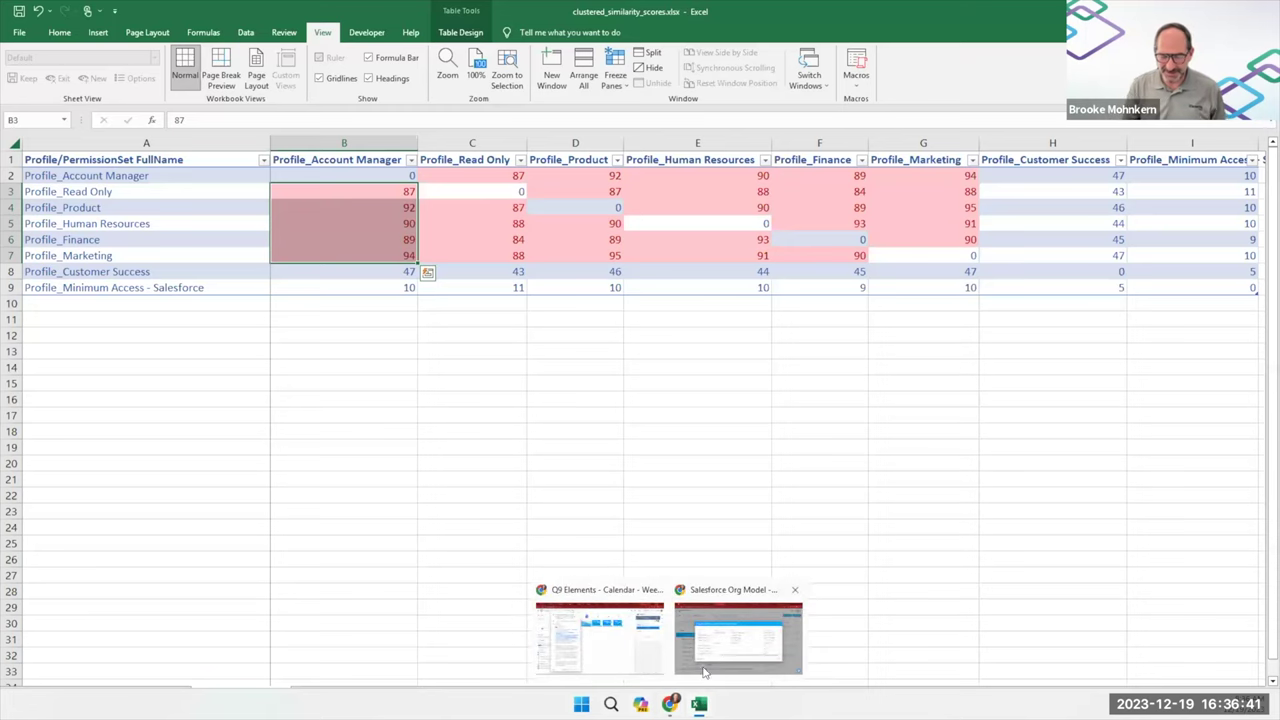
pyautogui.click(716, 653)
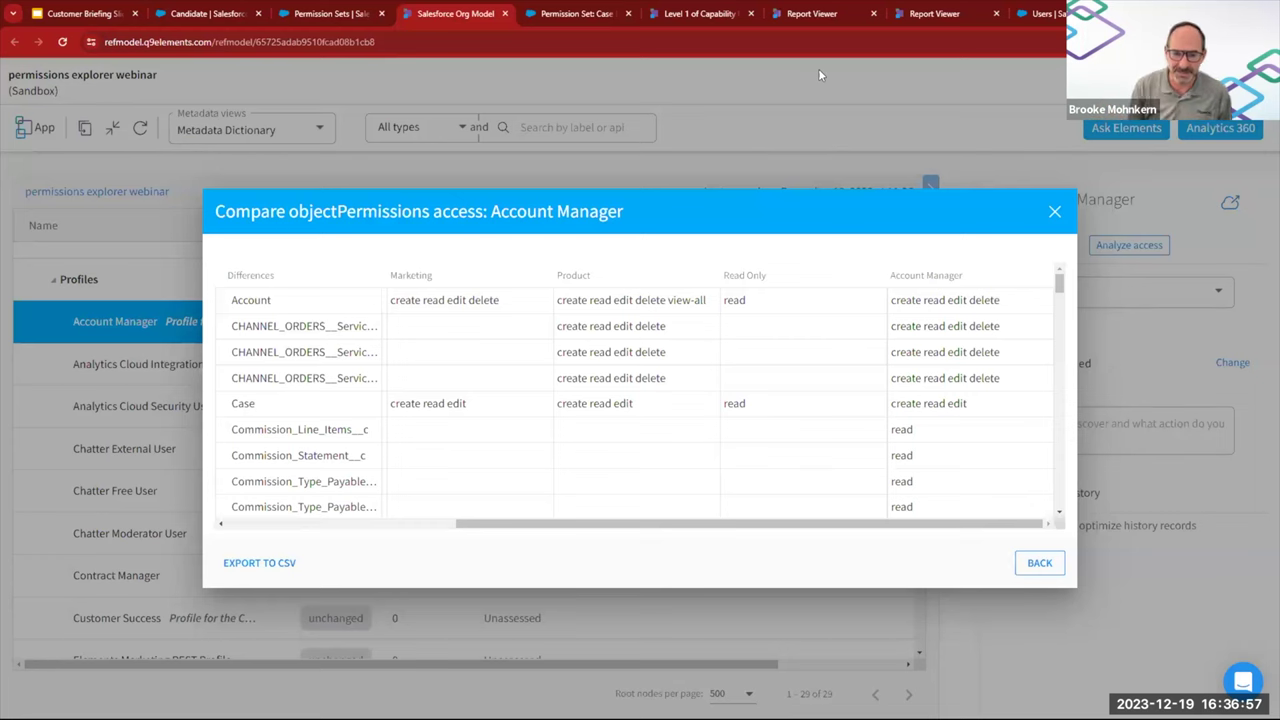
pyautogui.click(675, 17)
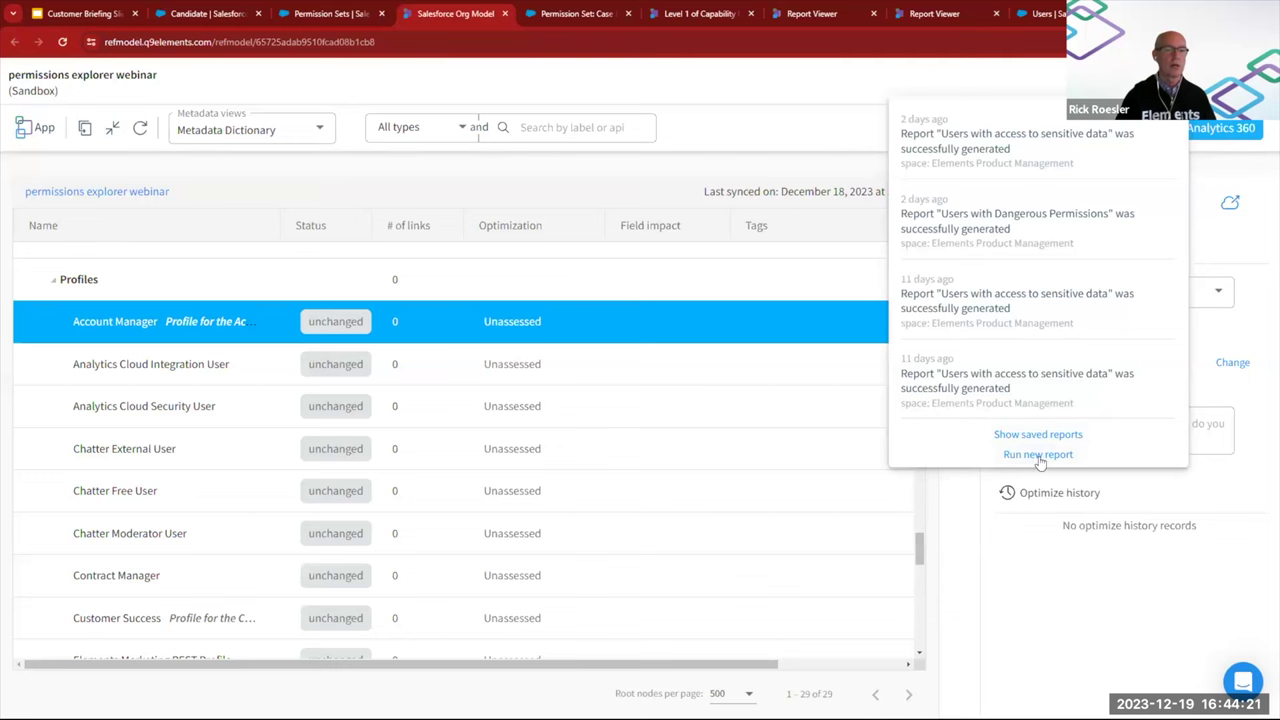
# Step: Start a new report for the org model and look through the available report types
pyautogui.click(1040, 456)
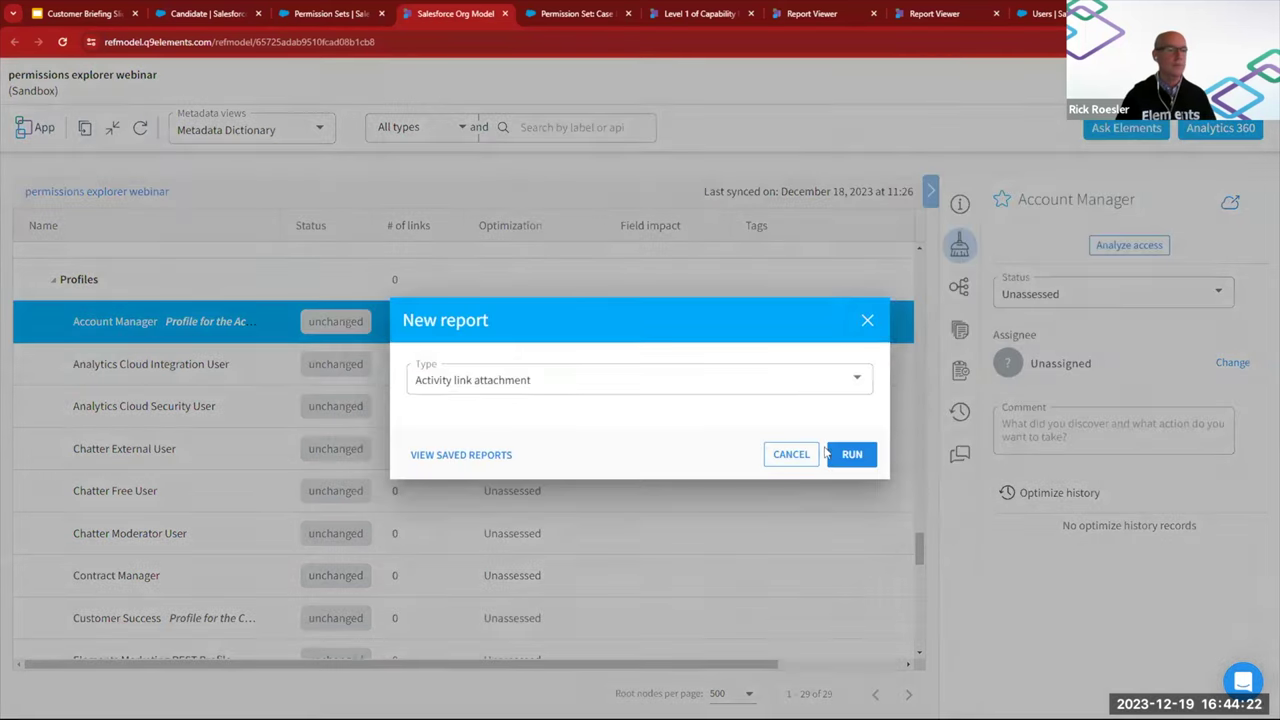
pyautogui.click(645, 390)
pyautogui.scroll(-5, 643, 460)
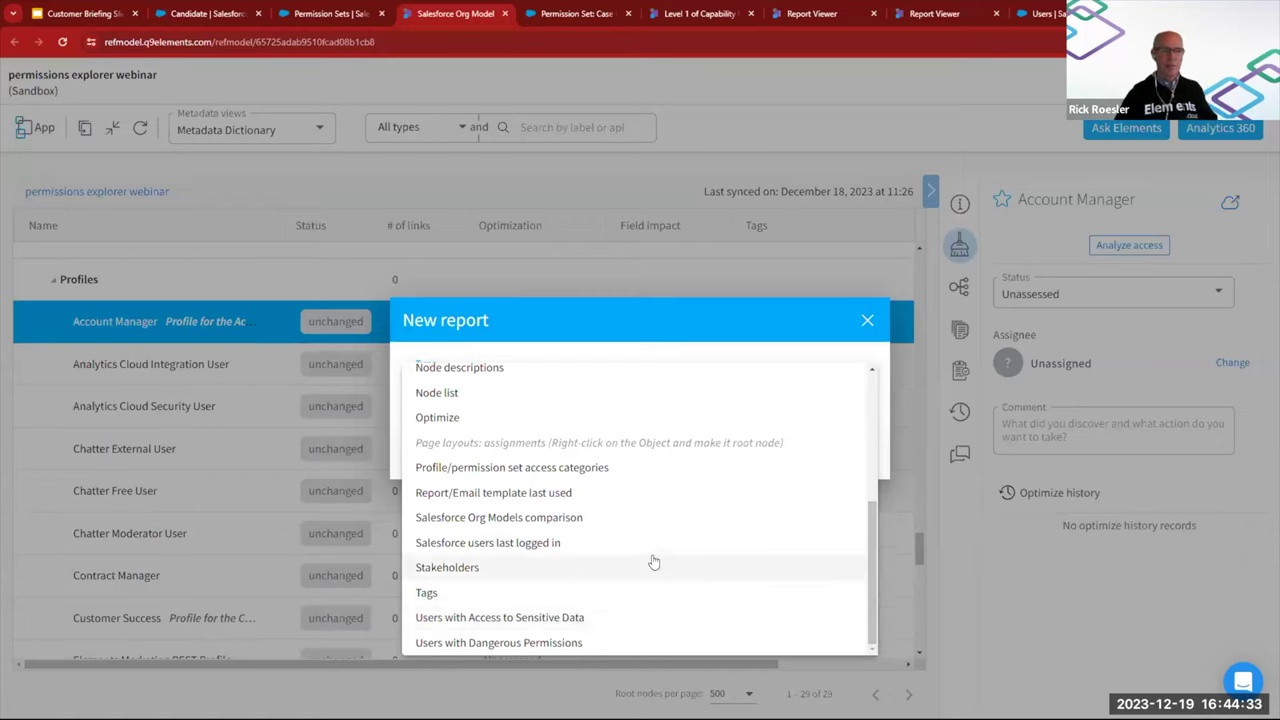
pyautogui.click(685, 324)
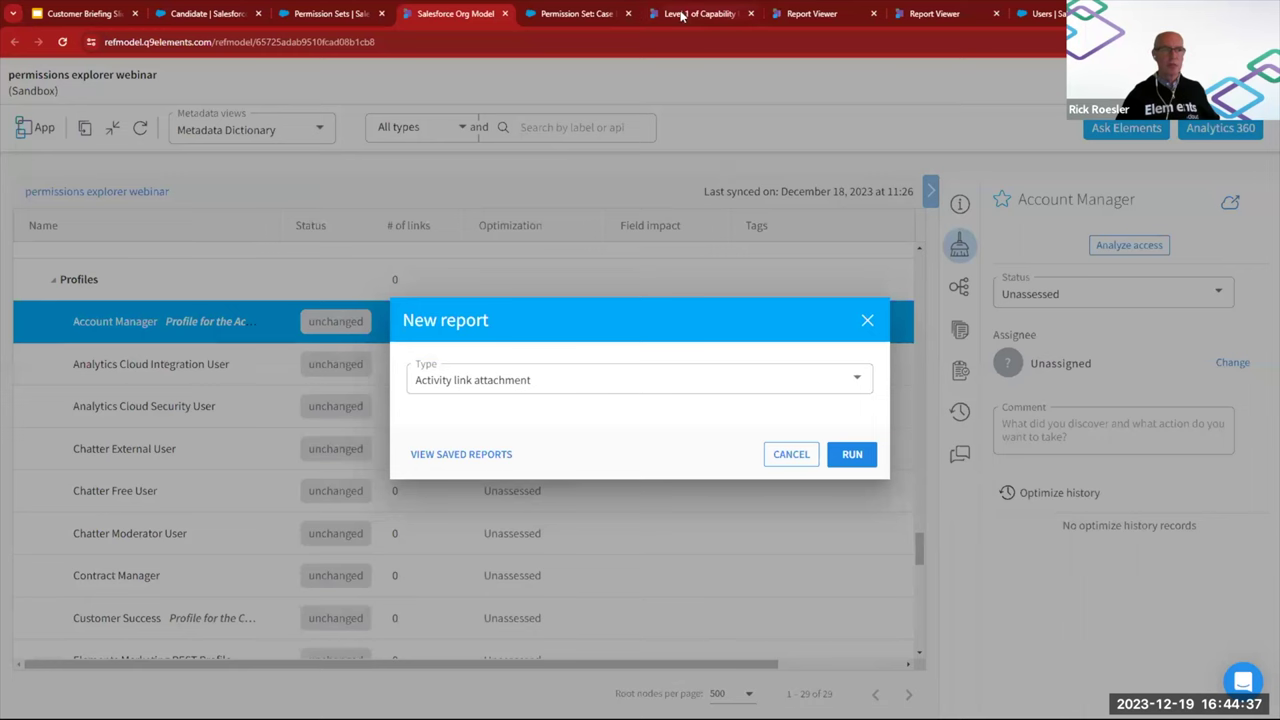
# Step: Filter the Users with Dangerous Permissions report to rows whose Permission Api Name is not equal to "Admin"
pyautogui.click(818, 15)
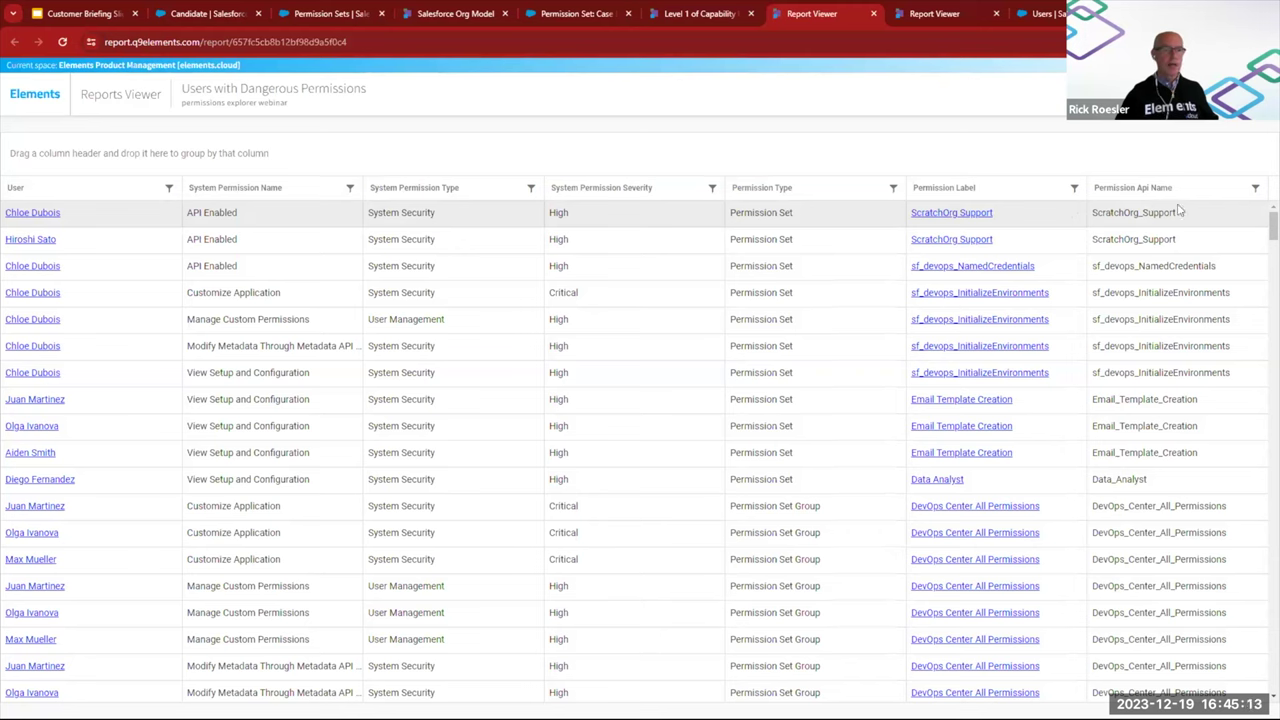
pyautogui.click(1256, 190)
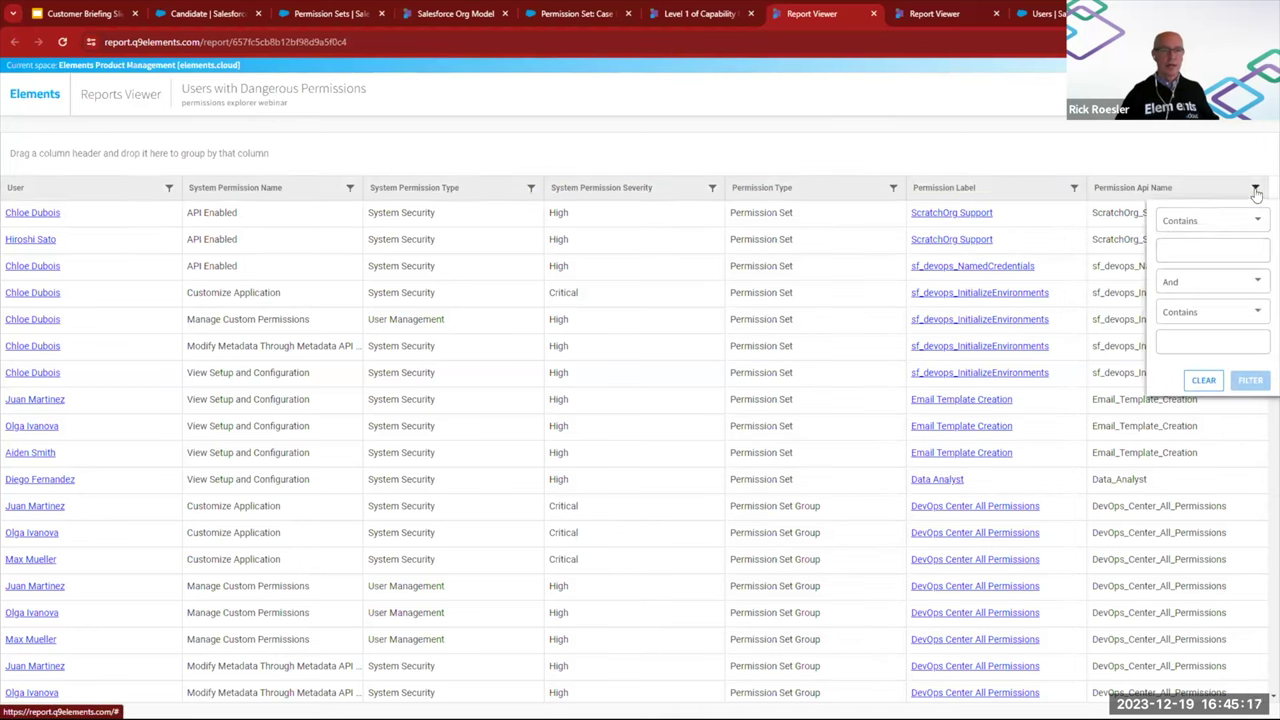
pyautogui.click(1198, 232)
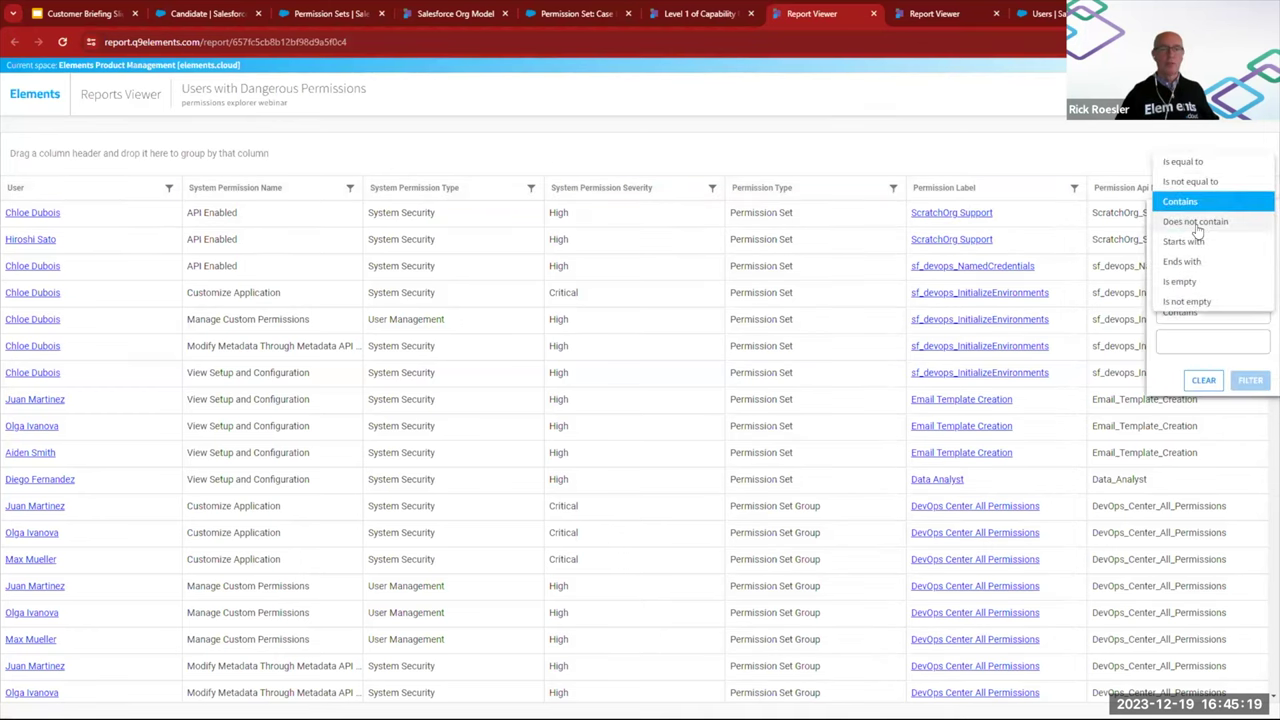
pyautogui.click(1190, 181)
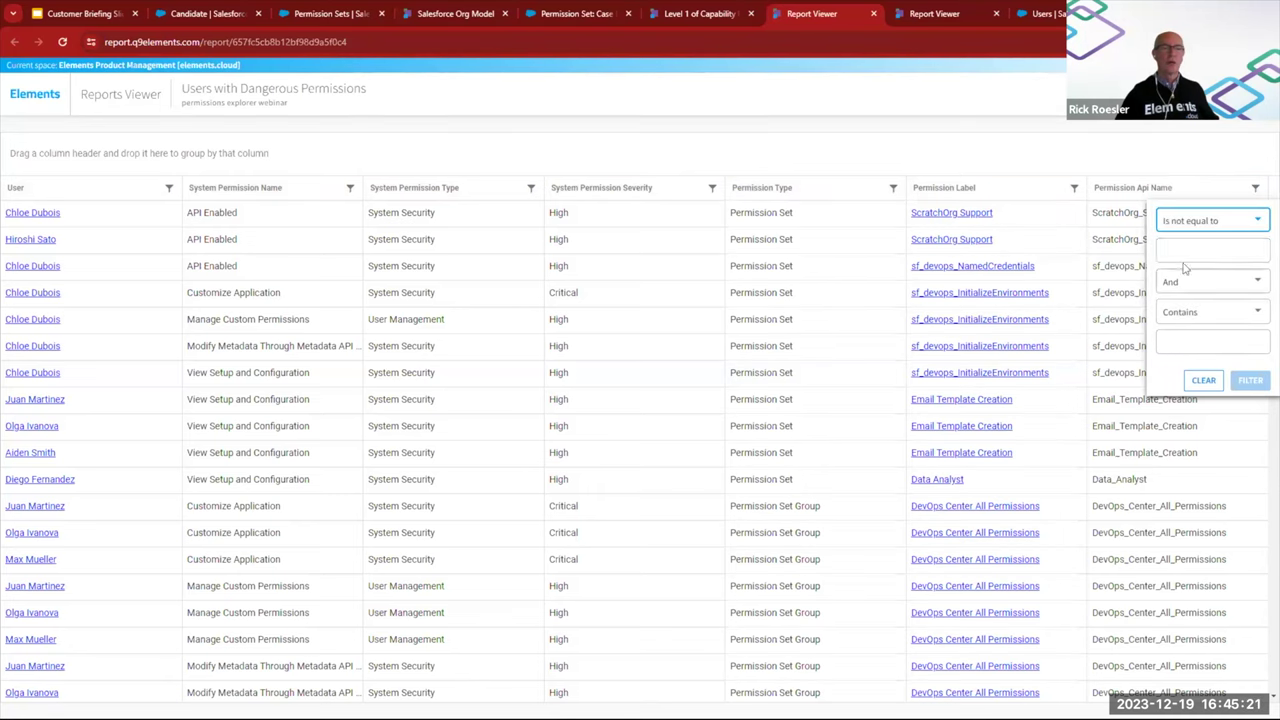
pyautogui.click(1192, 252)
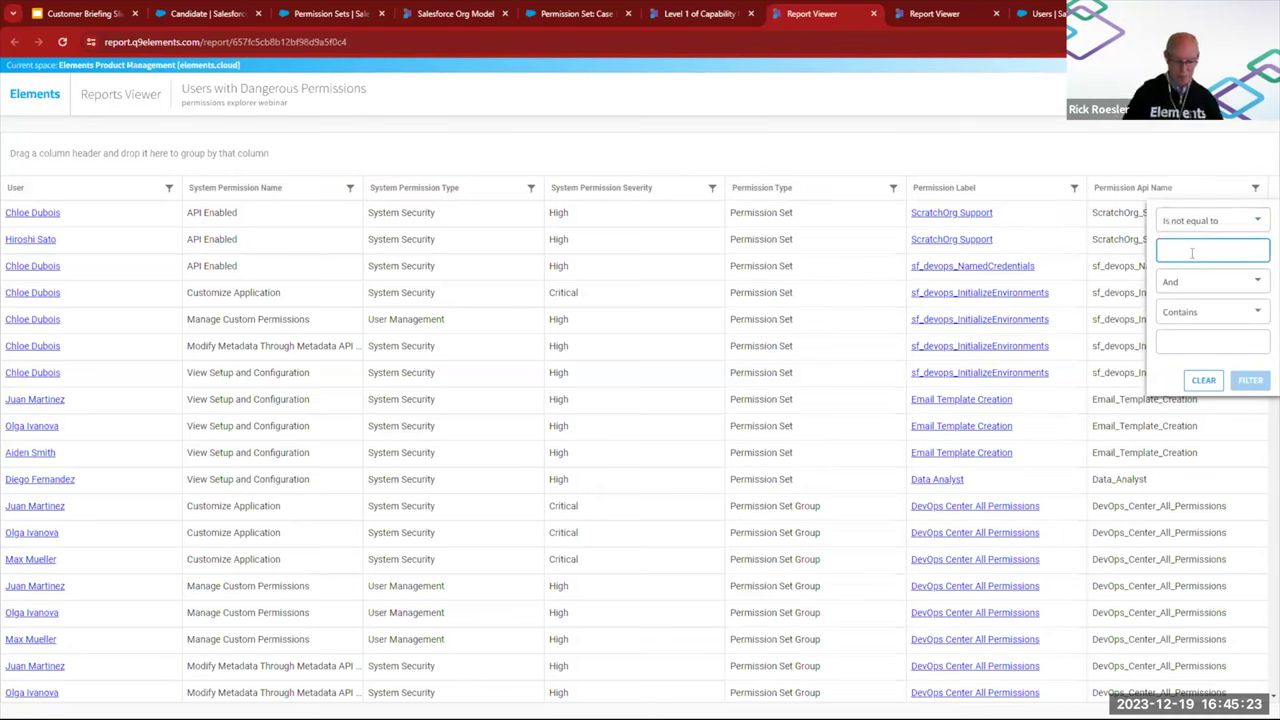
pyautogui.write('Admin')
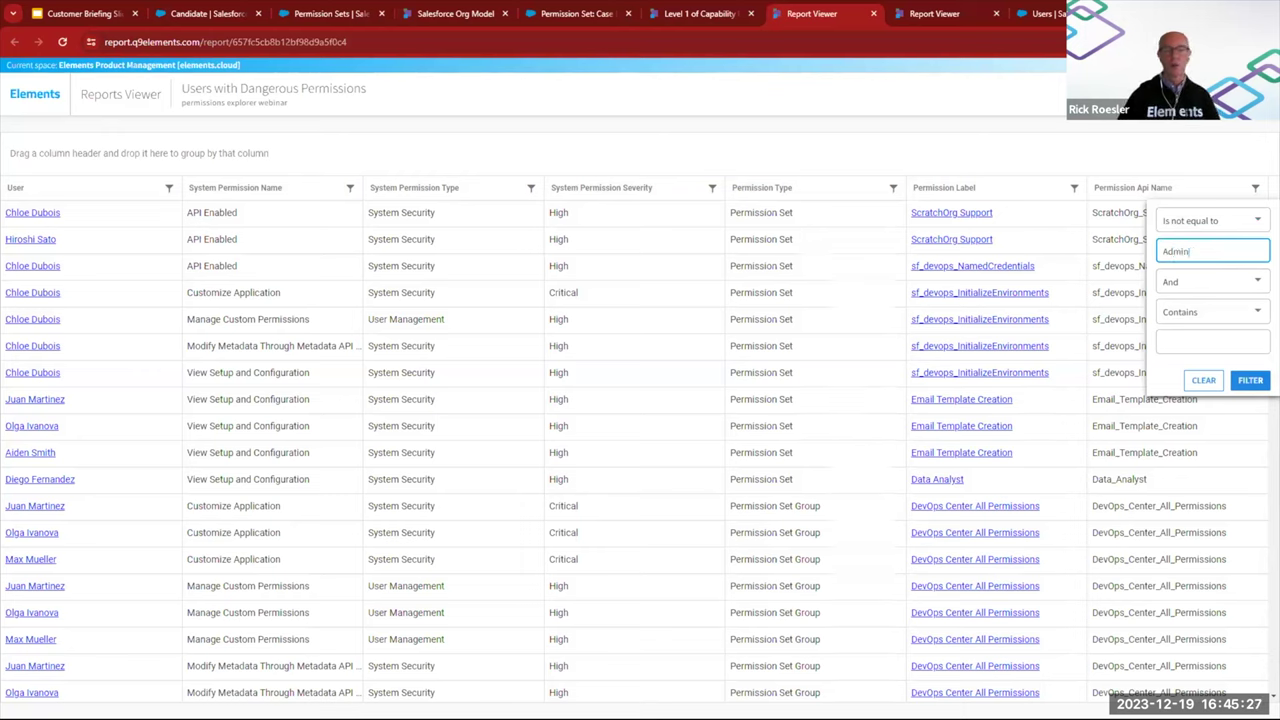
pyautogui.click(1250, 381)
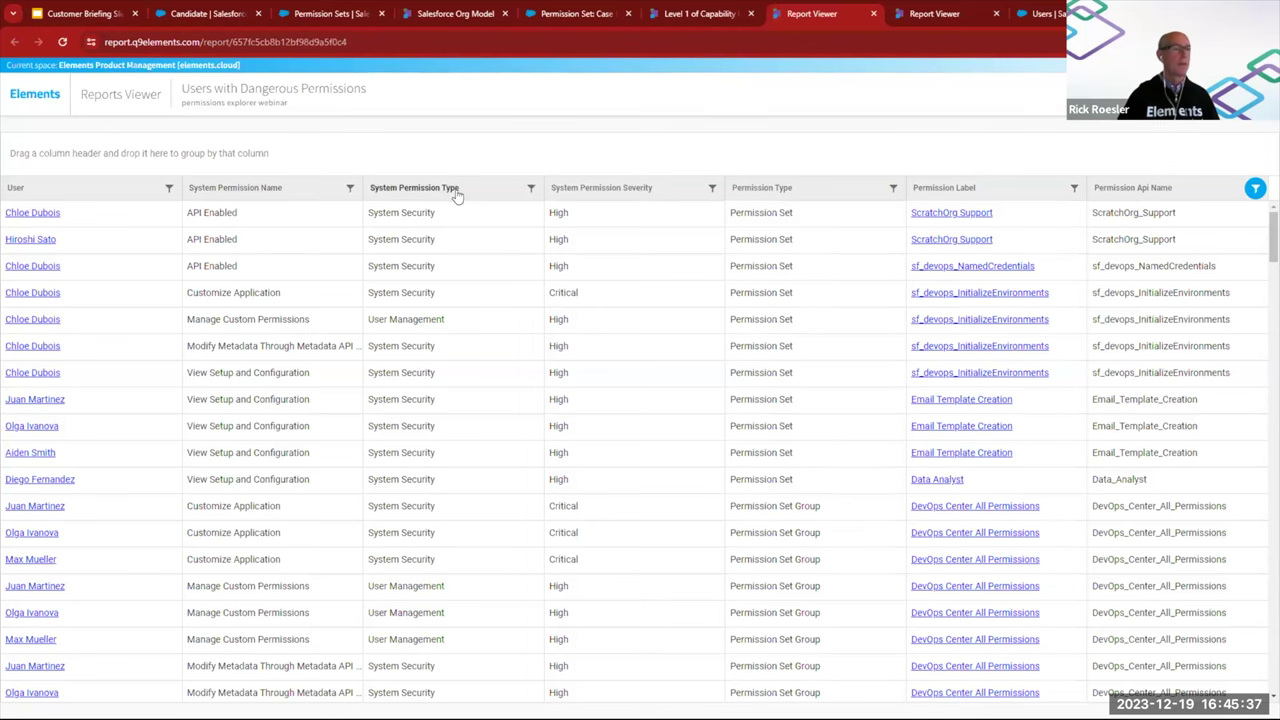
# Step: Group the dangerous permissions report by System Permission Type and Permission Api Name, and review the grouped rows
pyautogui.moveTo(466, 194); pyautogui.dragTo(337, 152)
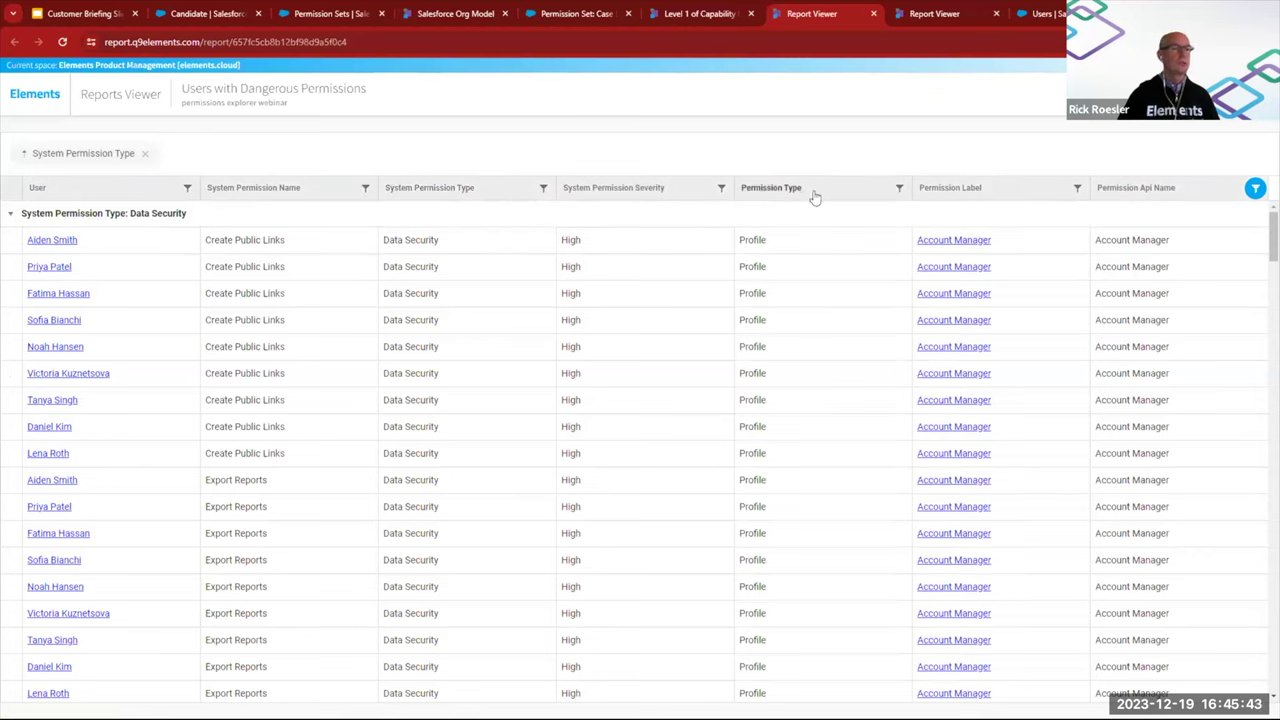
pyautogui.moveTo(1113, 198); pyautogui.dragTo(776, 140)
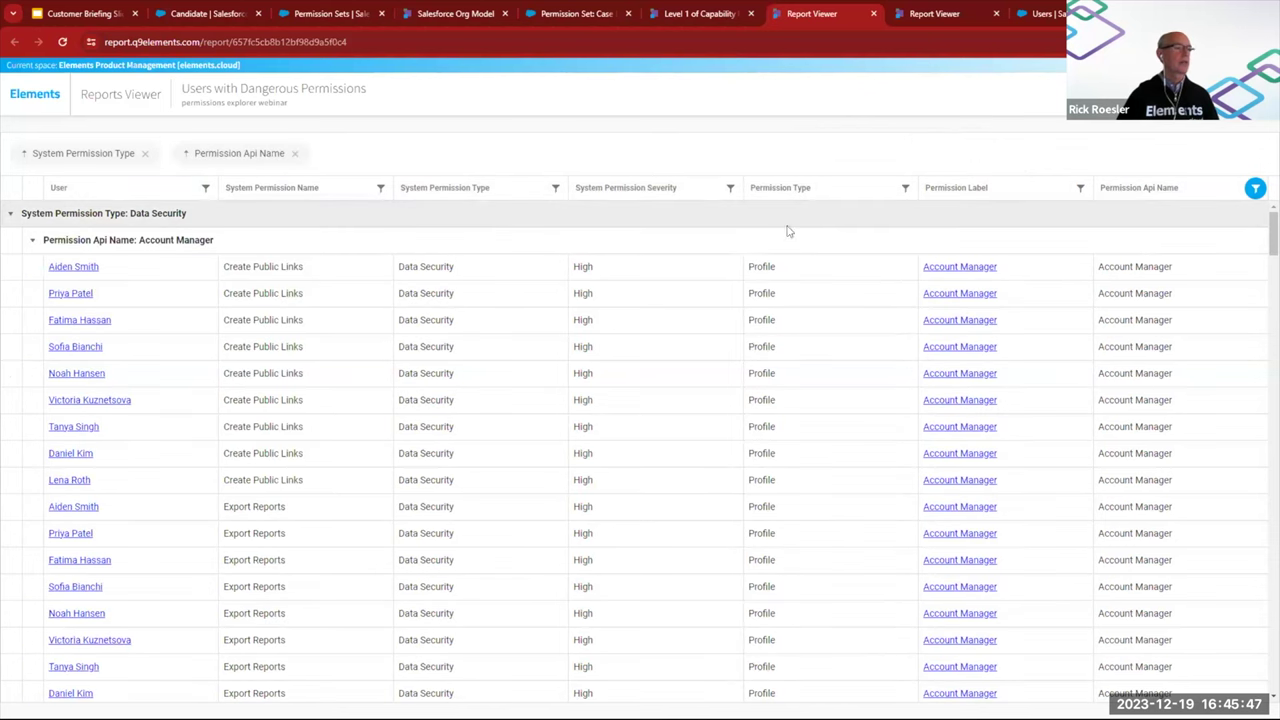
pyautogui.scroll(-3, 548, 371)
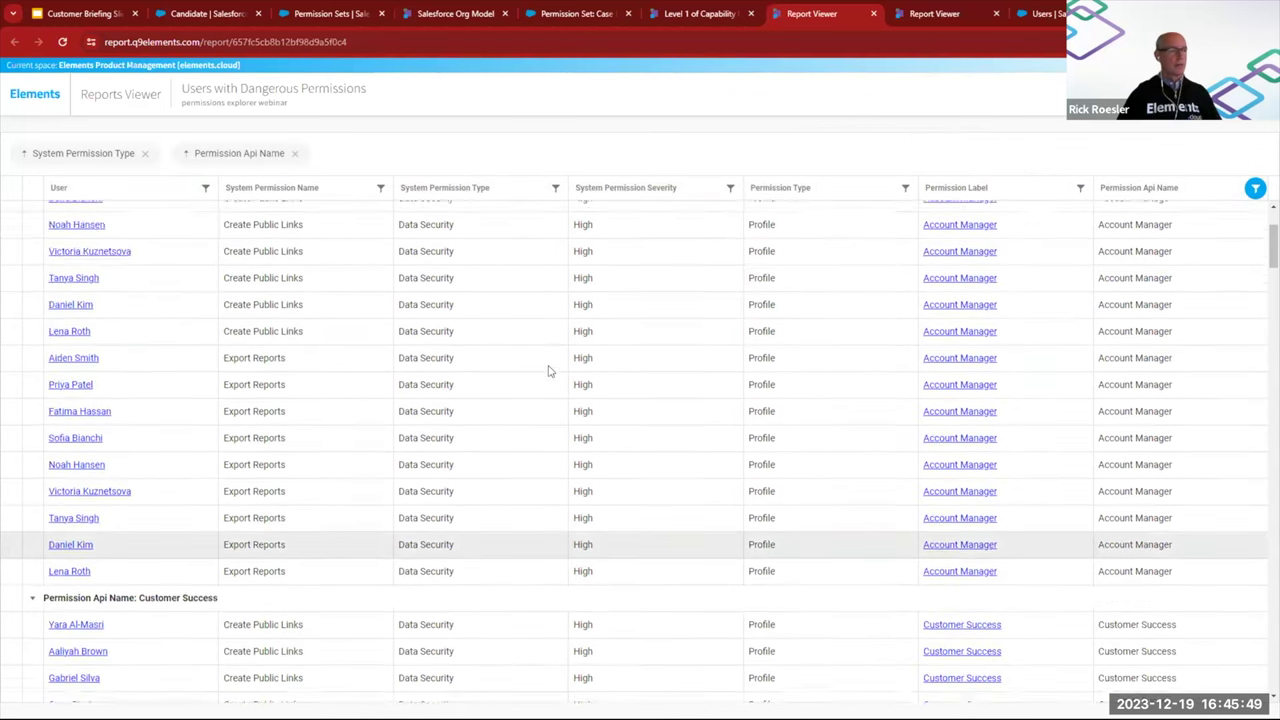
pyautogui.scroll(-4, 548, 371)
pyautogui.scroll(-1, 548, 371)
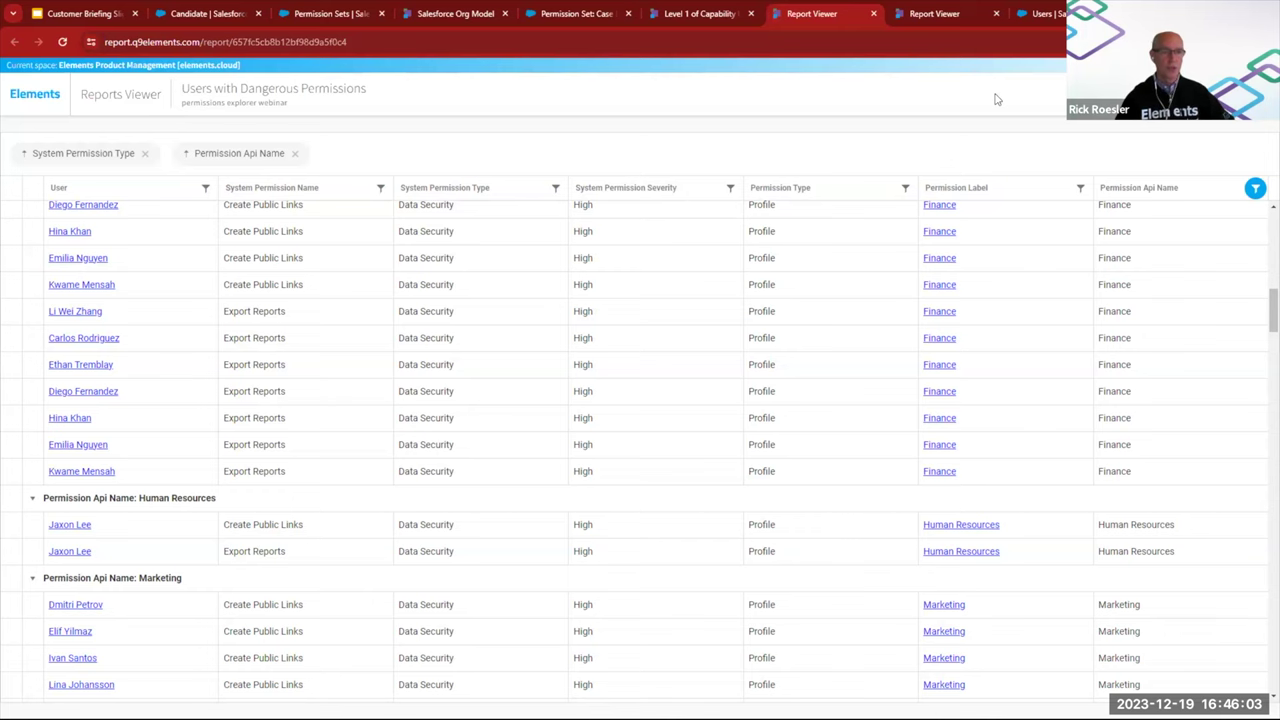
# Step: Open the "Users with access to sensitive data" report and review its users, fields, and access
pyautogui.click(934, 16)
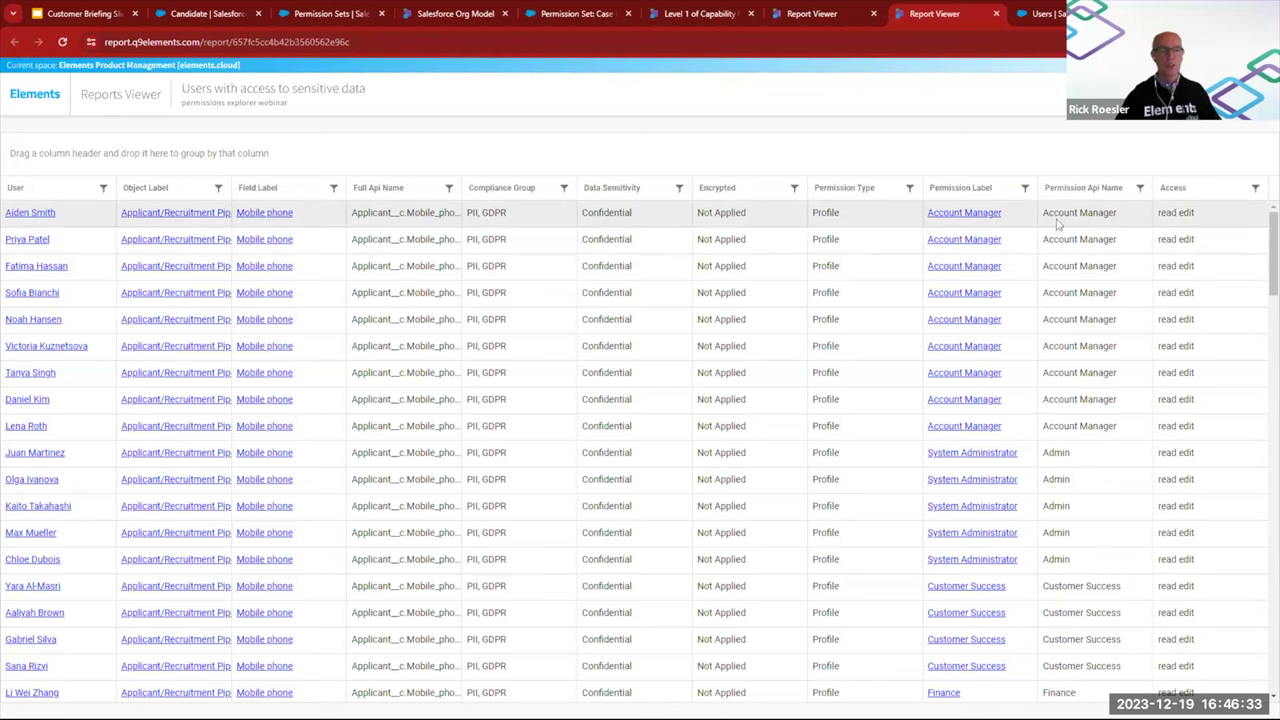
pyautogui.scroll(-5, 1058, 228)
pyautogui.scroll(5, 1062, 242)
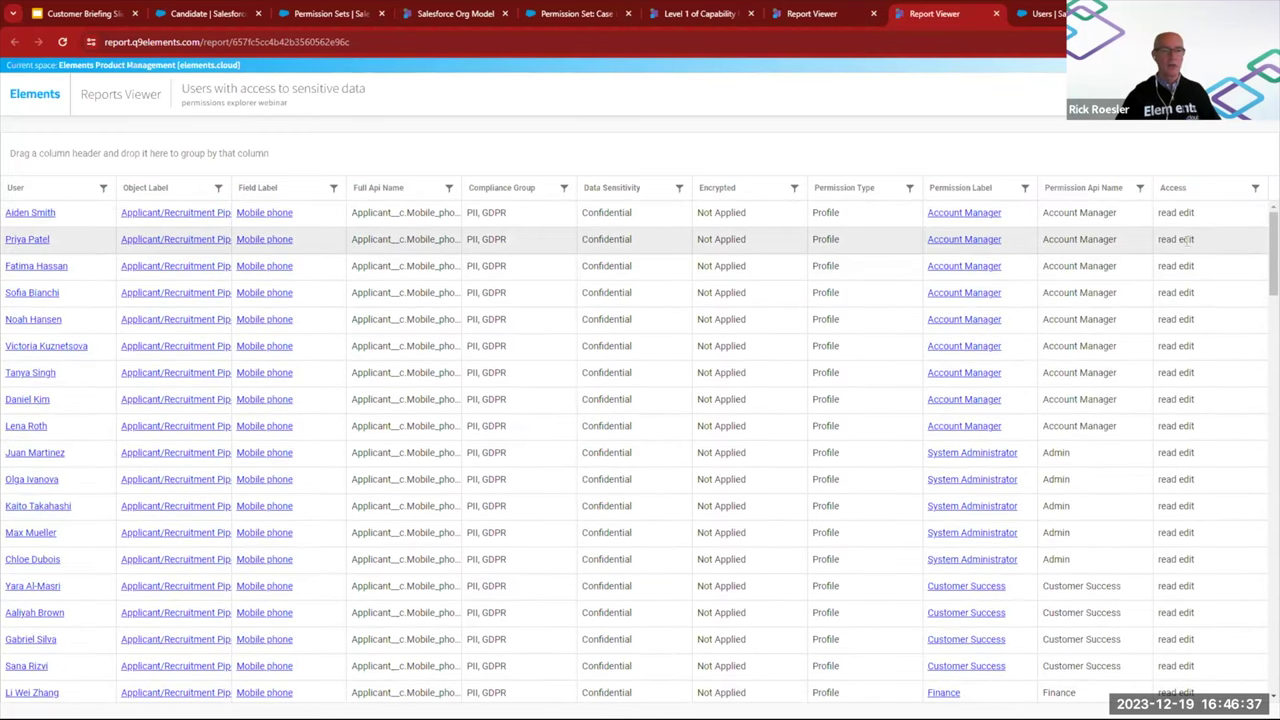